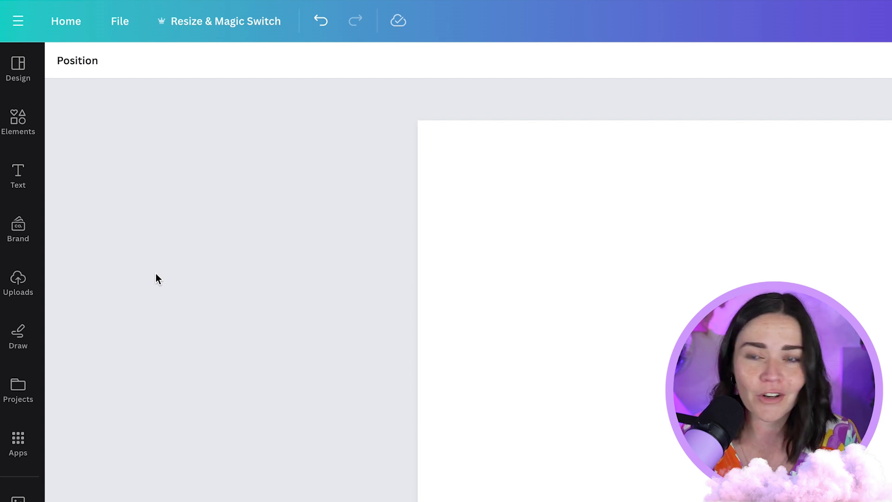
- Search the photos in the elements library for "donut"
{"action": "left_click", "coordinate": [17, 125]}
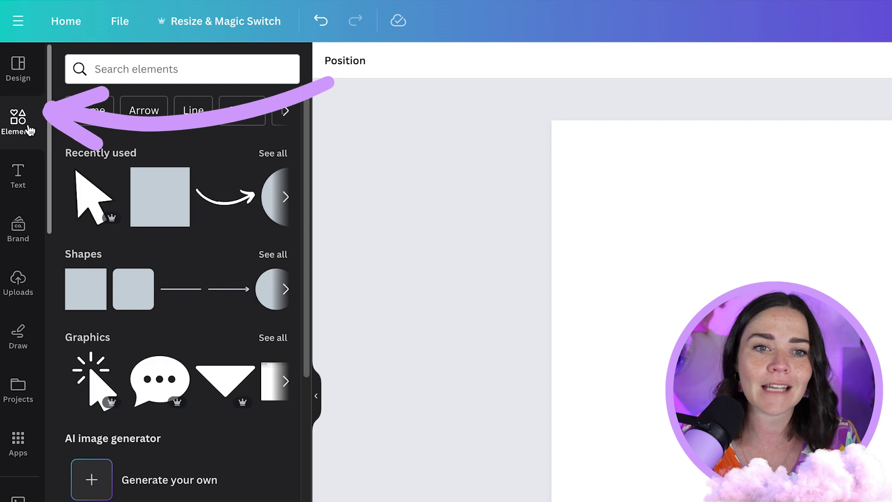
{"action": "scroll", "coordinate": [182, 344], "scroll_direction": "down", "scroll_amount": 15}
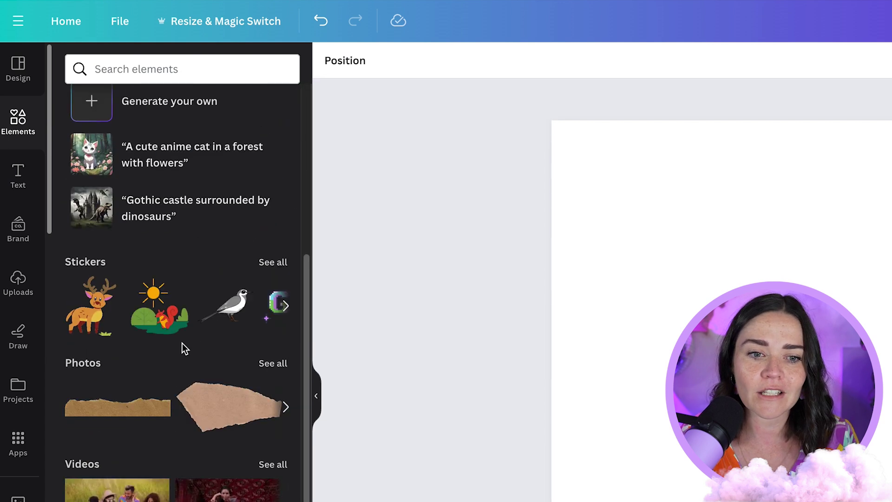
{"action": "mouse_move", "coordinate": [191, 249]}
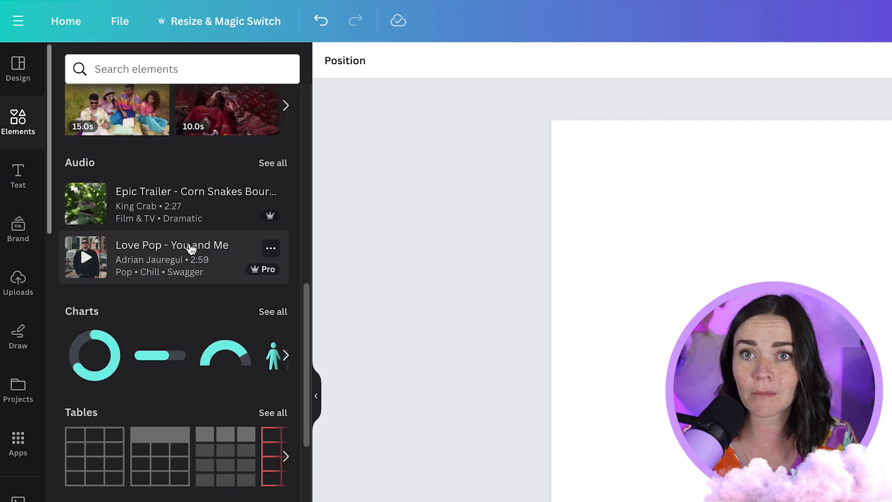
{"action": "scroll", "coordinate": [191, 250], "scroll_direction": "up", "scroll_amount": 15}
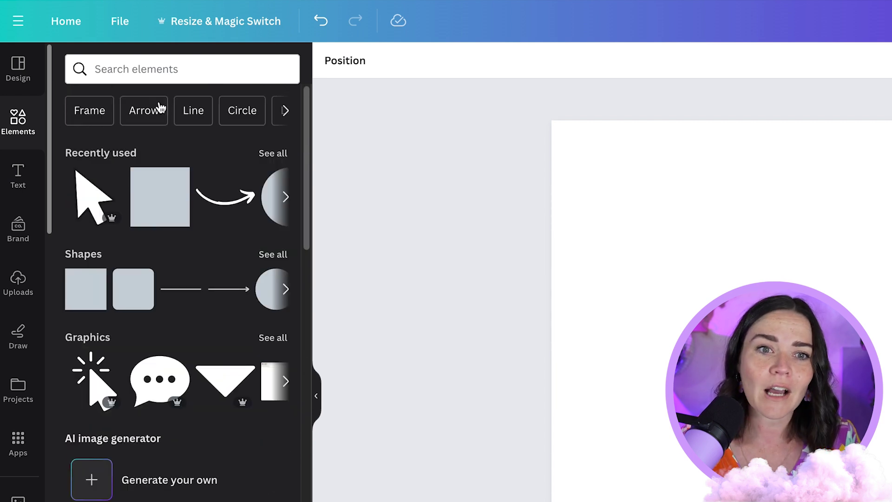
{"action": "scroll", "coordinate": [185, 205], "scroll_direction": "down", "scroll_amount": 6}
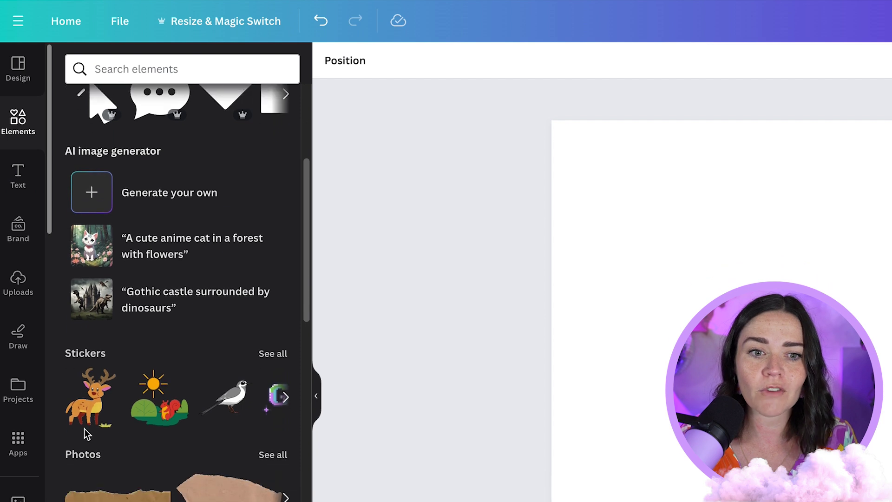
{"action": "left_click", "coordinate": [274, 455]}
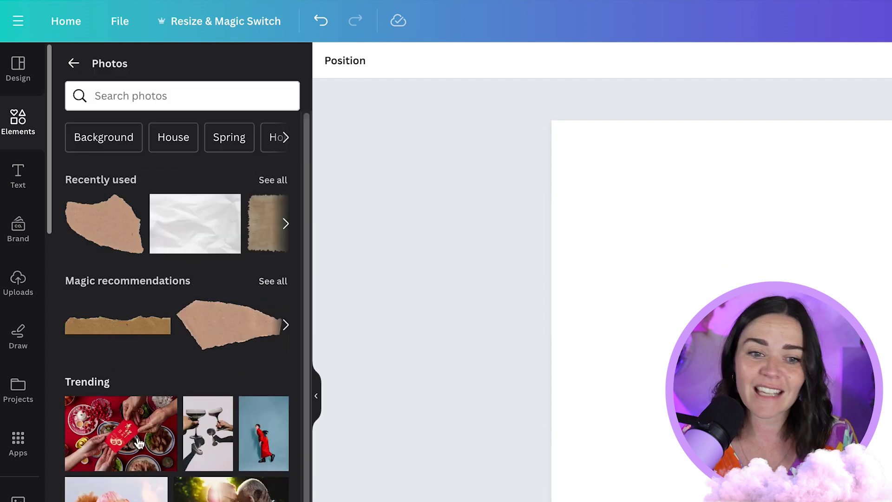
{"action": "left_click", "coordinate": [149, 98]}
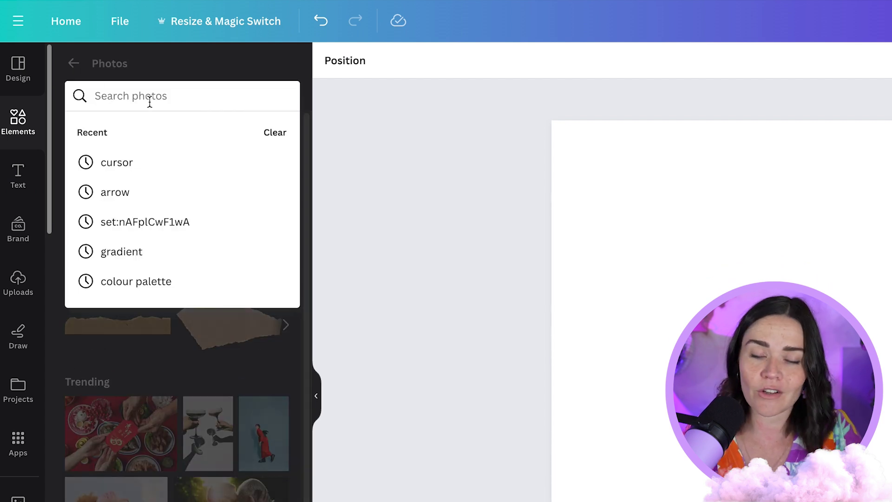
{"action": "type", "text": "donut"}
{"action": "key", "text": "Return"}
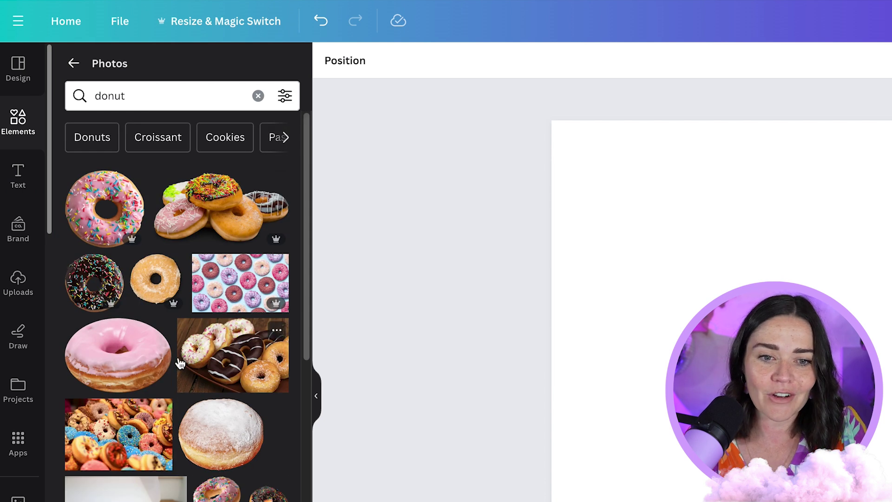
- Try the photo of donuts in a white bowl, and replace it with the recommended photo of pink-sprinkled donuts
{"action": "scroll", "coordinate": [180, 369], "scroll_direction": "down", "scroll_amount": 4}
{"action": "scroll", "coordinate": [180, 374], "scroll_direction": "down", "scroll_amount": 7}
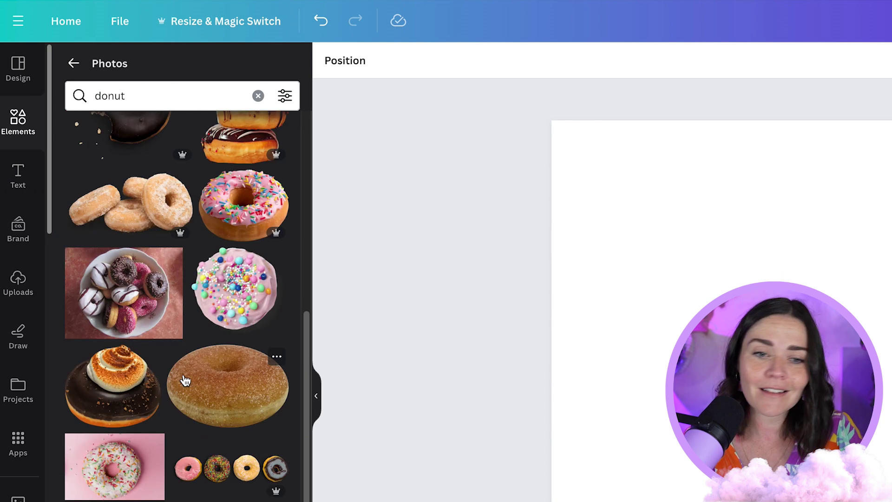
{"action": "left_click", "coordinate": [140, 264]}
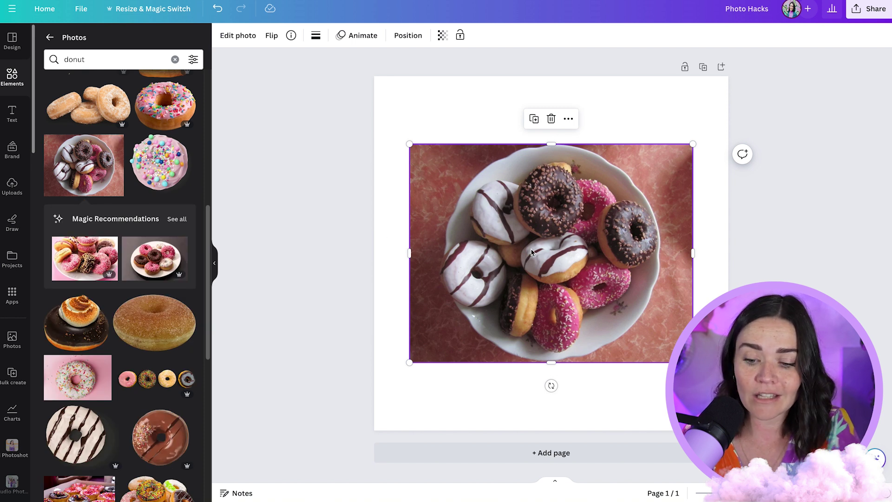
{"action": "key", "text": "Delete"}
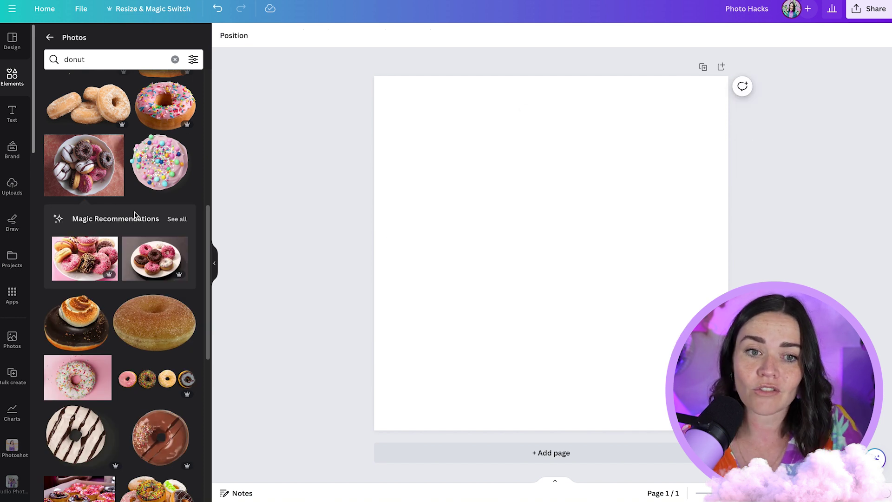
{"action": "left_click", "coordinate": [88, 256]}
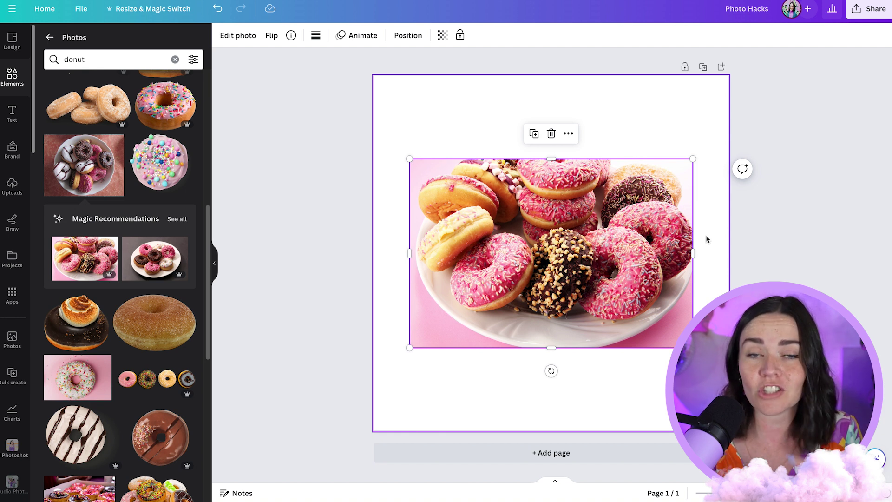
- Move the donut photo to the upper part of the page and enlarge it proportionally to nearly the page width
{"action": "left_click_drag", "start_coordinate": [501, 235], "coordinate": [472, 164]}
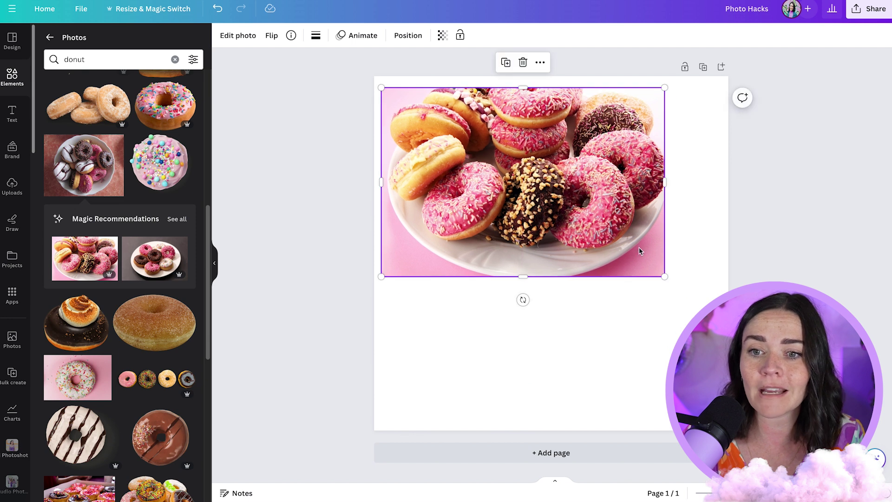
{"action": "left_click_drag", "start_coordinate": [666, 277], "coordinate": [696, 299]}
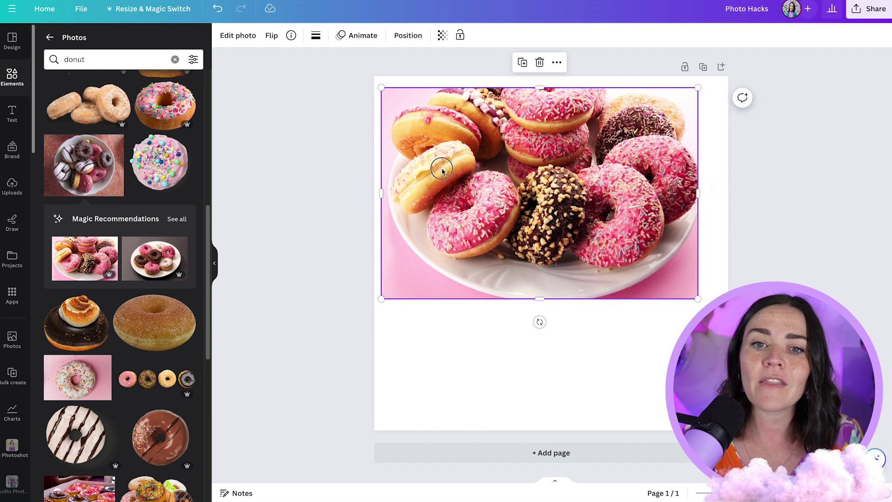
{"action": "left_click_drag", "start_coordinate": [442, 170], "coordinate": [447, 175]}
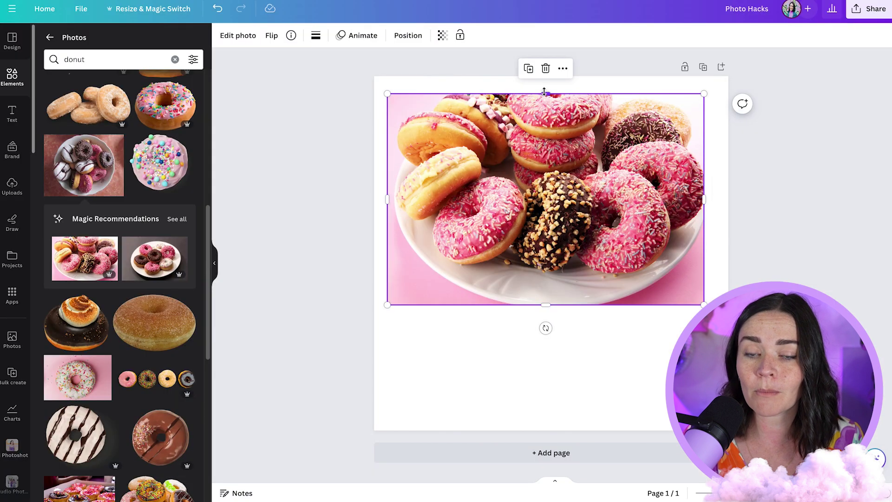
- Crop both sides of the donut photo into a narrow portrait shape and move it towards the page's upper-left corner
{"action": "left_click_drag", "start_coordinate": [388, 199], "coordinate": [466, 198]}
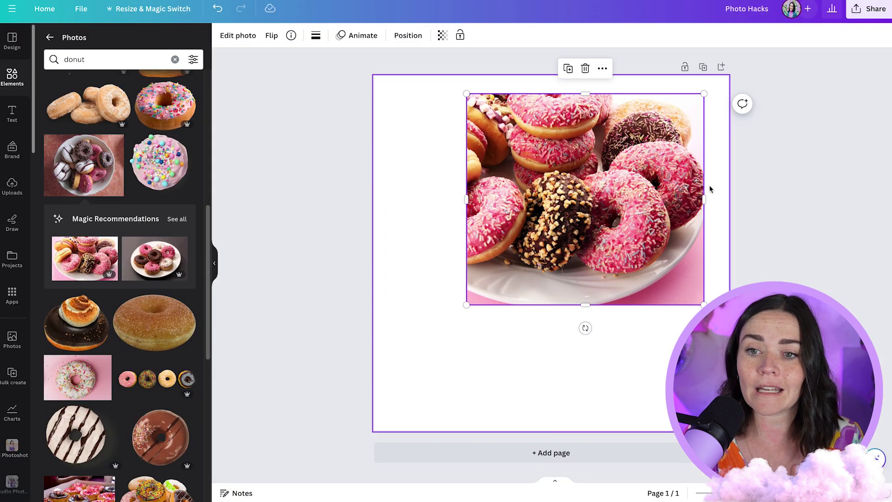
{"action": "left_click_drag", "start_coordinate": [705, 199], "coordinate": [607, 200]}
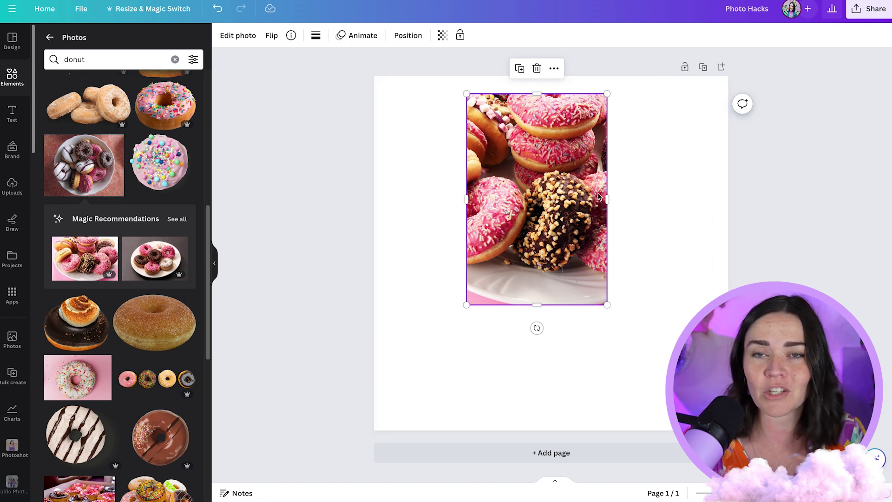
{"action": "left_click_drag", "start_coordinate": [547, 178], "coordinate": [474, 170]}
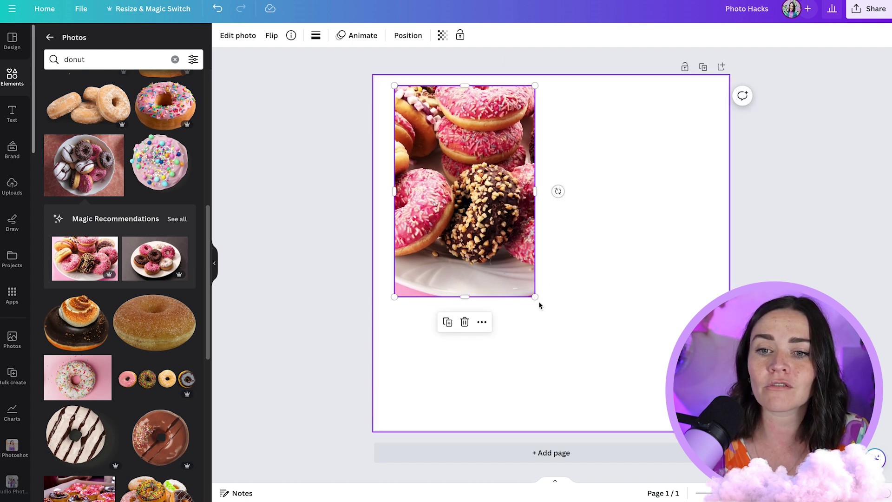
- Enlarge the portrait photo proportionally to most of the page height, shift it slightly down, and extend its upper edge a little
{"action": "left_click_drag", "start_coordinate": [534, 296], "coordinate": [522, 348]}
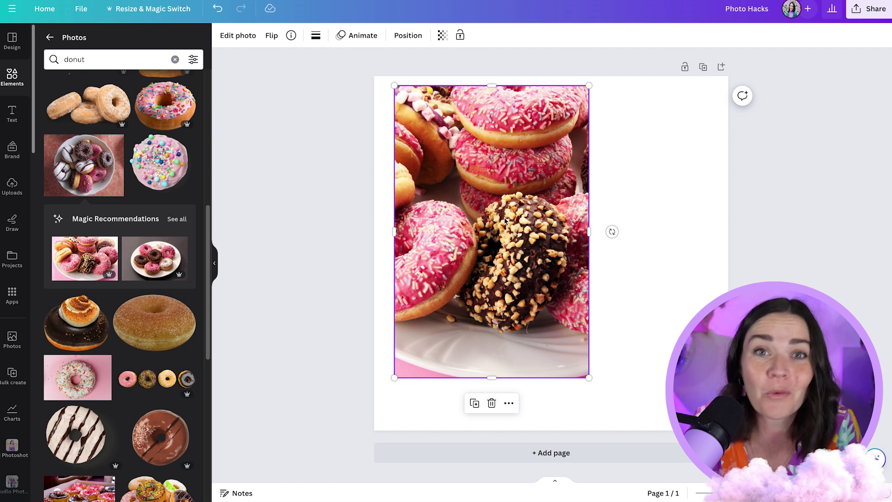
{"action": "left_click_drag", "start_coordinate": [488, 146], "coordinate": [492, 167]}
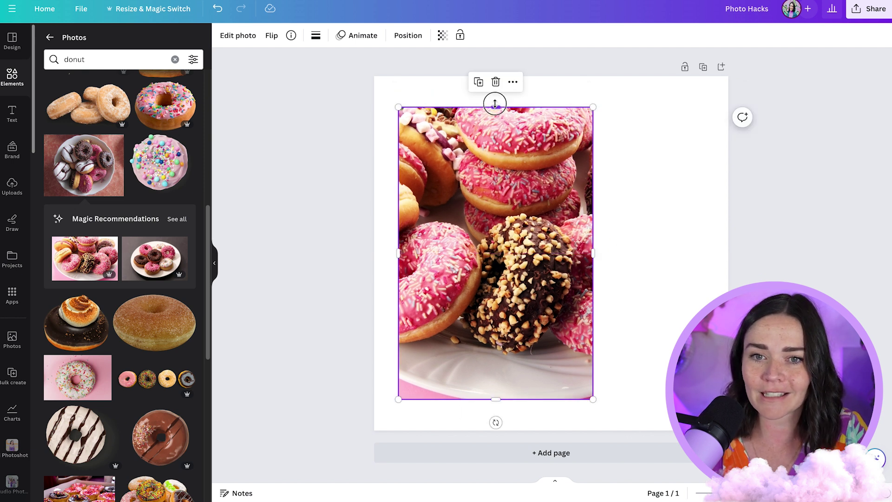
{"action": "left_click_drag", "start_coordinate": [495, 105], "coordinate": [495, 98]}
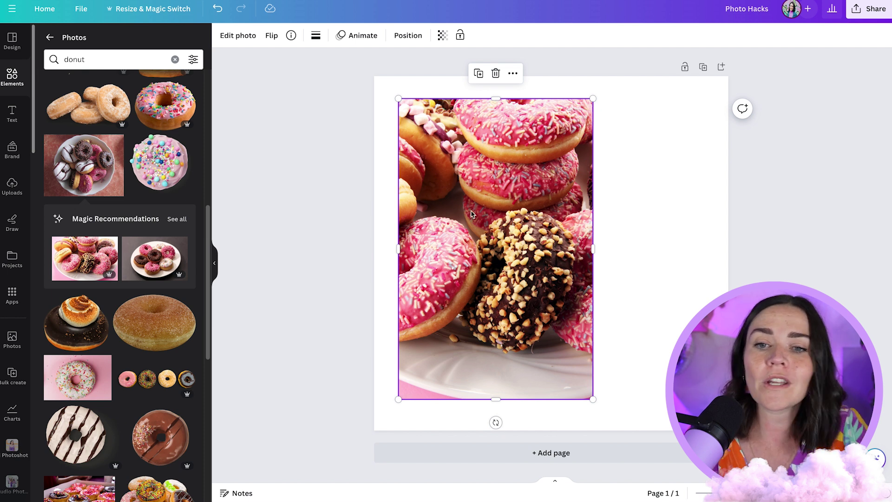
- Enlarge and reposition the image inside its crop frame so the nut-covered chocolate donut fills the frame, and apply the crop
{"action": "double_click", "coordinate": [479, 183]}
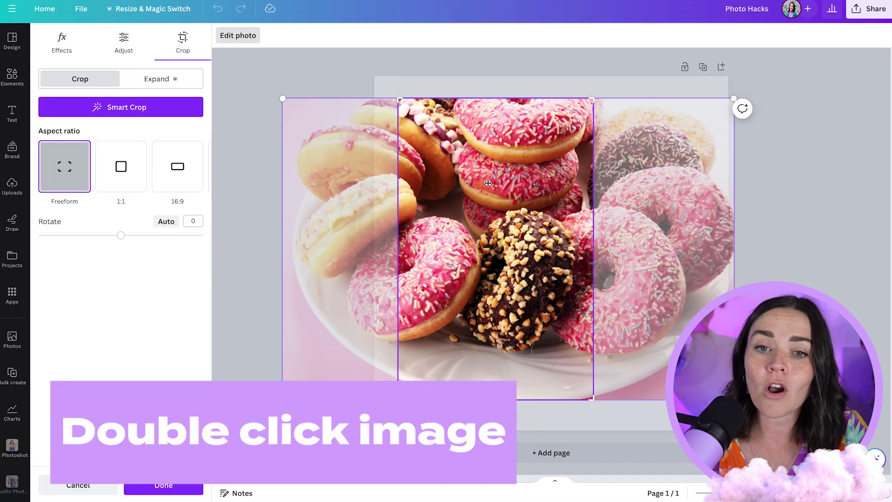
{"action": "left_click_drag", "start_coordinate": [514, 185], "coordinate": [559, 191]}
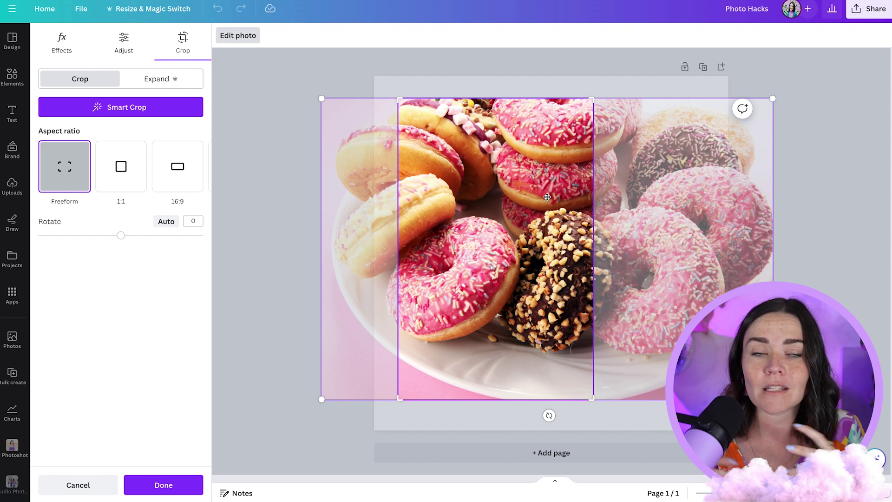
{"action": "left_click", "coordinate": [344, 125]}
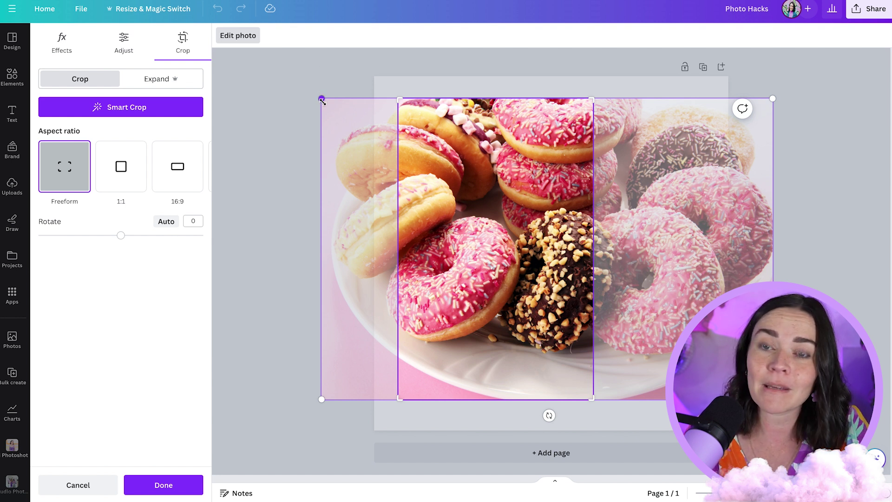
{"action": "left_click_drag", "start_coordinate": [322, 101], "coordinate": [93, 2]}
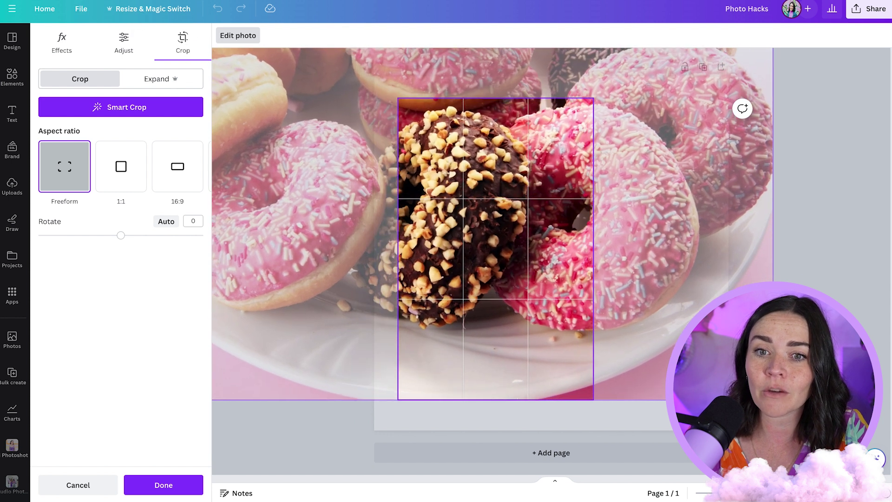
{"action": "left_click_drag", "start_coordinate": [497, 195], "coordinate": [537, 228]}
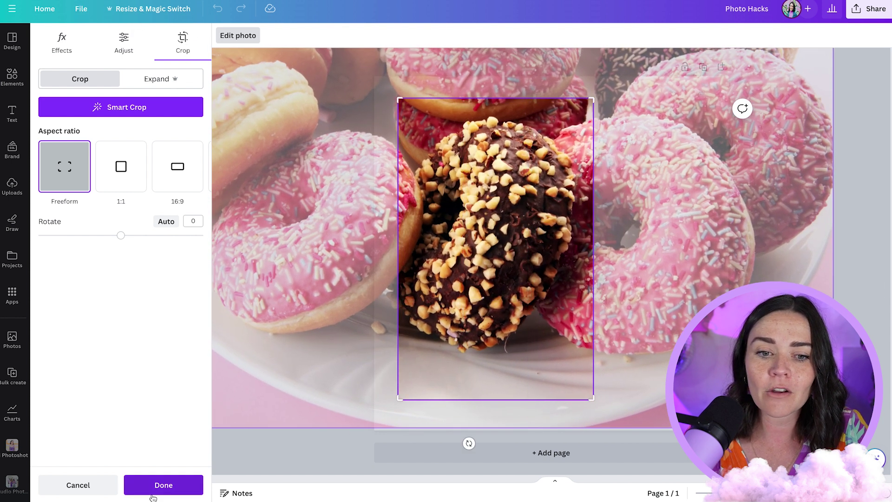
{"action": "left_click", "coordinate": [171, 490]}
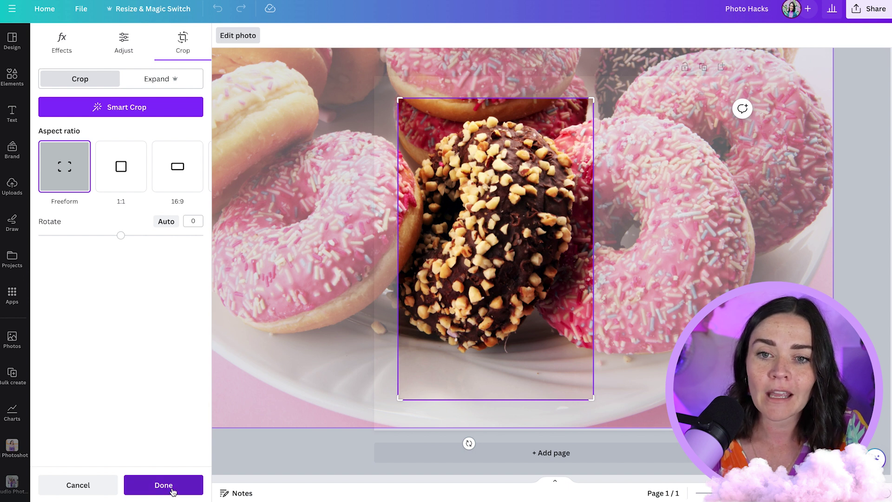
{"action": "double_click", "coordinate": [519, 183]}
{"action": "mouse_move", "coordinate": [128, 236]}
{"action": "left_mouse_down"}
{"action": "mouse_move", "coordinate": [145, 235]}
{"action": "mouse_move", "coordinate": [130, 236]}
{"action": "left_mouse_up"}
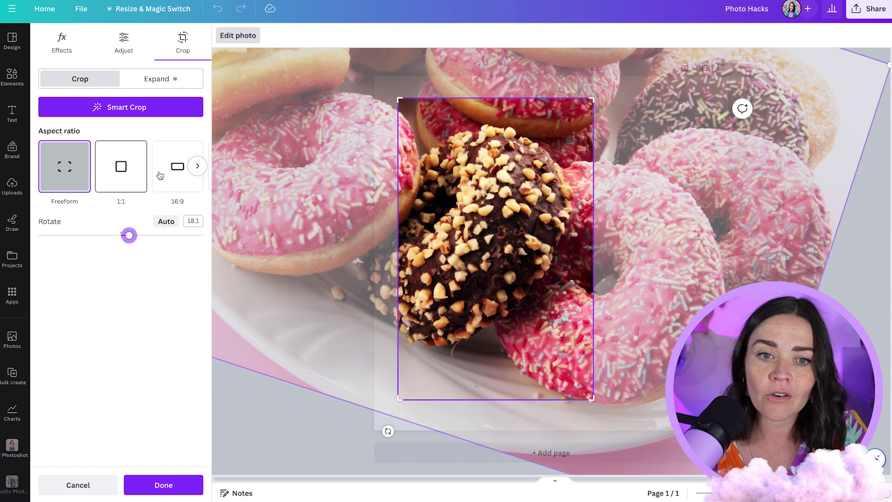
{"action": "left_click", "coordinate": [122, 176]}
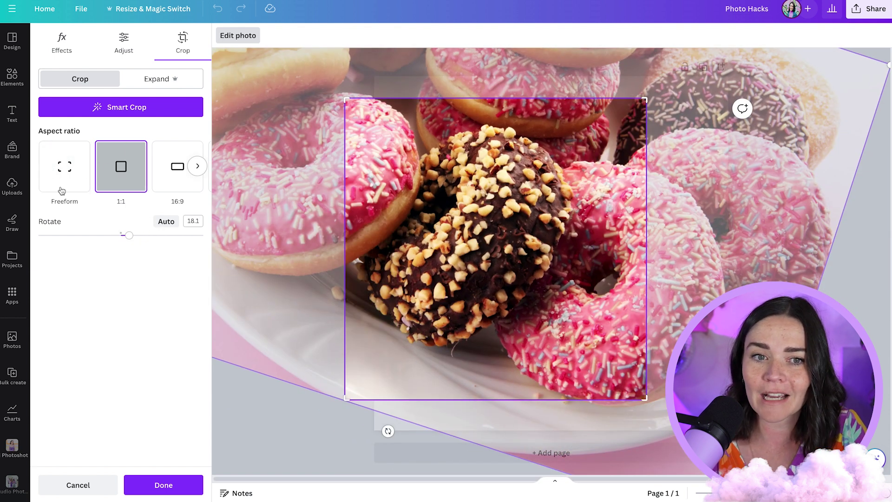
{"action": "left_click_drag", "start_coordinate": [348, 100], "coordinate": [402, 107]}
{"action": "left_click_drag", "start_coordinate": [650, 108], "coordinate": [584, 103]}
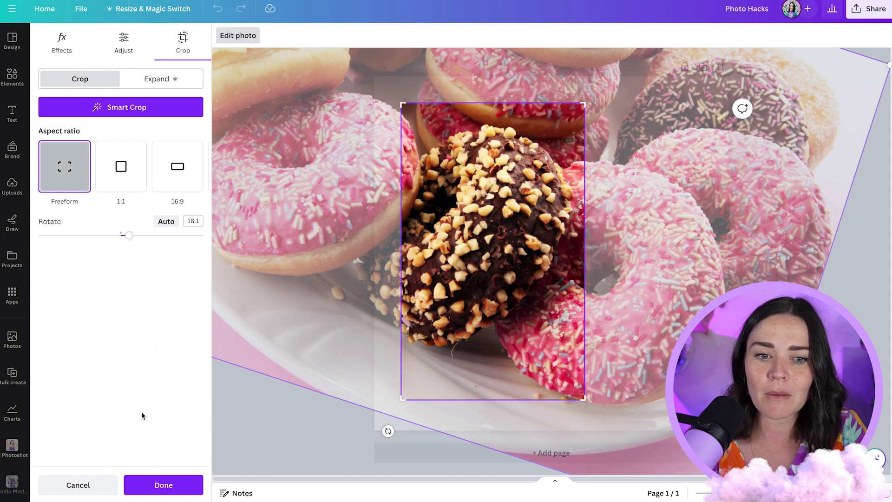
{"action": "left_click", "coordinate": [79, 484]}
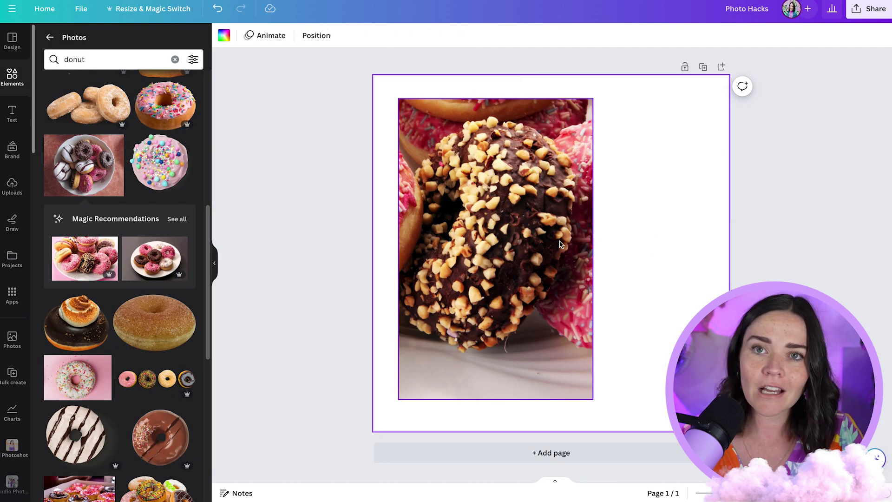
- Move the donut photo to the page's upper-left corner, enlarge it to the page height, and widen it to cover the whole page
{"action": "right_click", "coordinate": [464, 217]}
{"action": "key", "text": "Escape"}
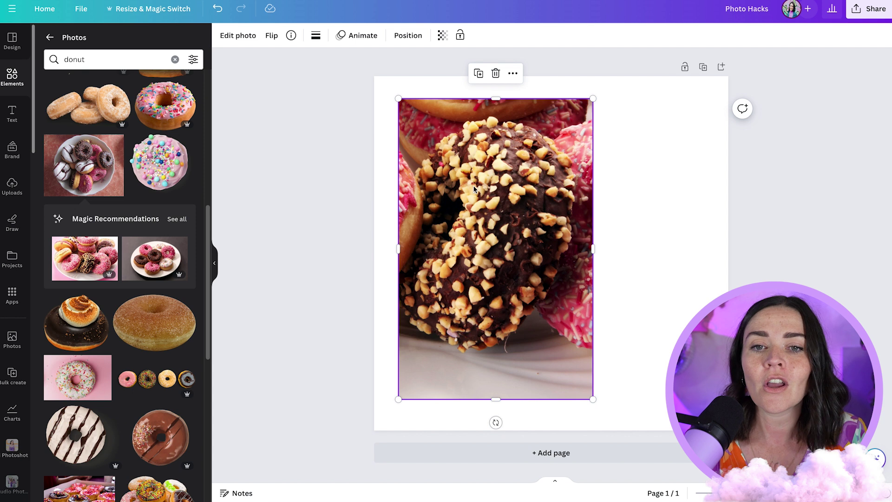
{"action": "left_click_drag", "start_coordinate": [500, 192], "coordinate": [524, 187]}
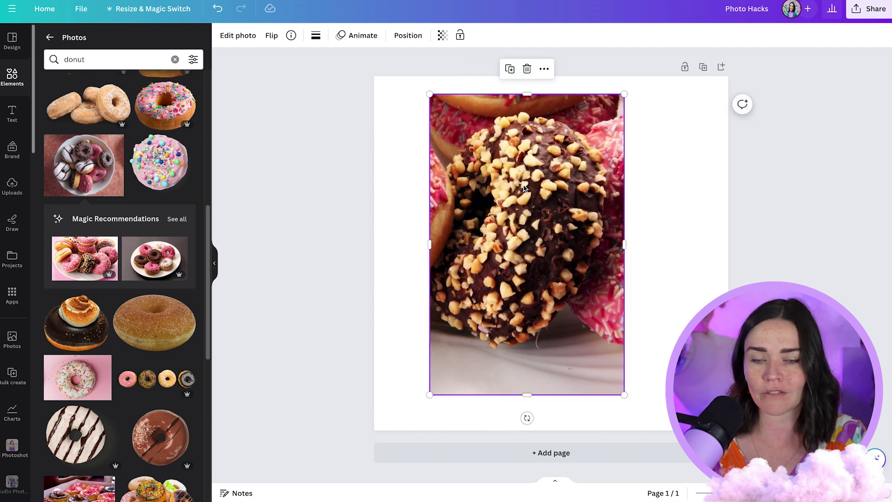
{"action": "left_click_drag", "start_coordinate": [526, 185], "coordinate": [458, 155]}
{"action": "left_click_drag", "start_coordinate": [569, 377], "coordinate": [614, 418]}
{"action": "left_click_drag", "start_coordinate": [604, 252], "coordinate": [728, 252]}
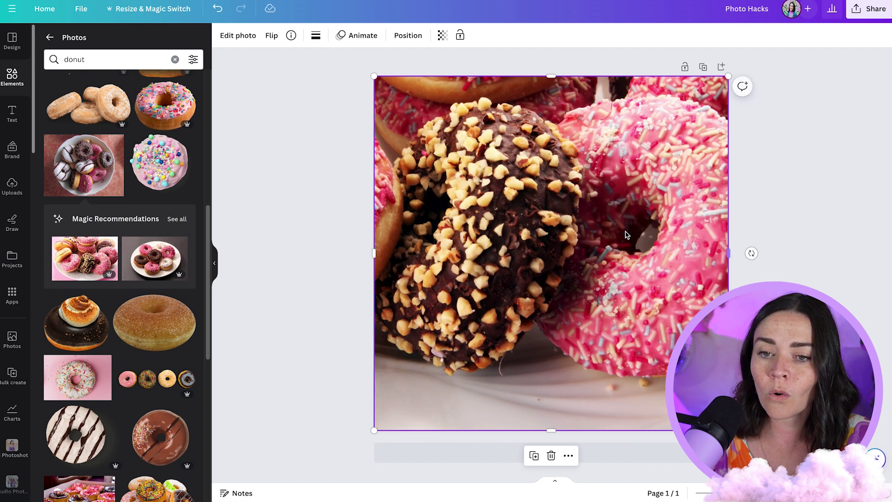
- Try setting the widened donut photo as the page background, and undo that together with the widening
{"action": "right_click", "coordinate": [591, 213]}
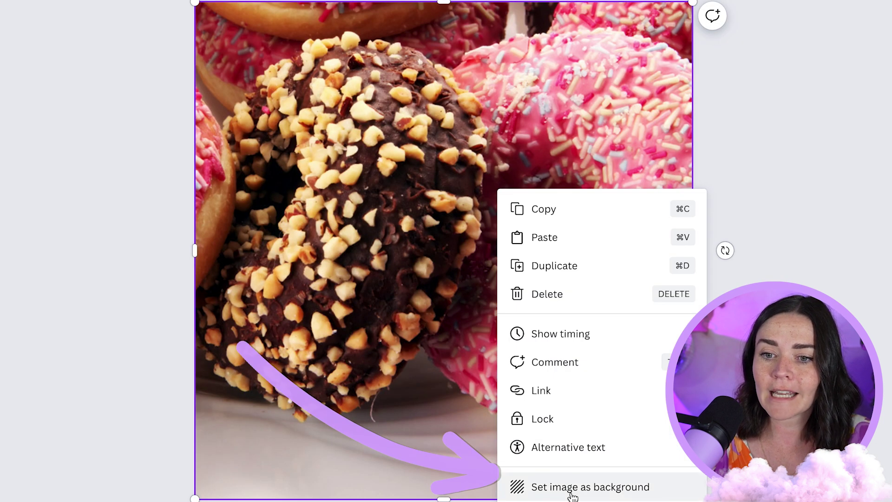
{"action": "key", "text": "Escape"}
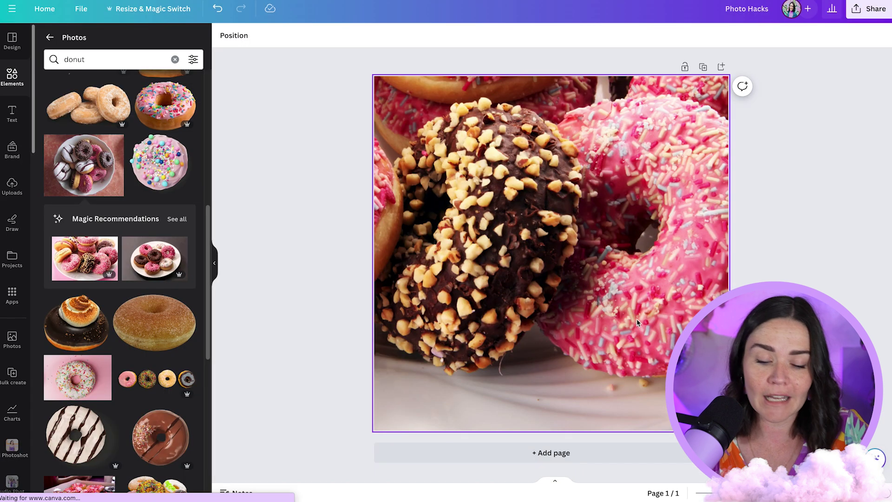
{"action": "key", "text": "super+z"}
{"action": "key", "text": "super+z"}
- Shift the portrait donut photo slightly down and right on the page and set it as the page background
{"action": "left_click_drag", "start_coordinate": [507, 212], "coordinate": [527, 224]}
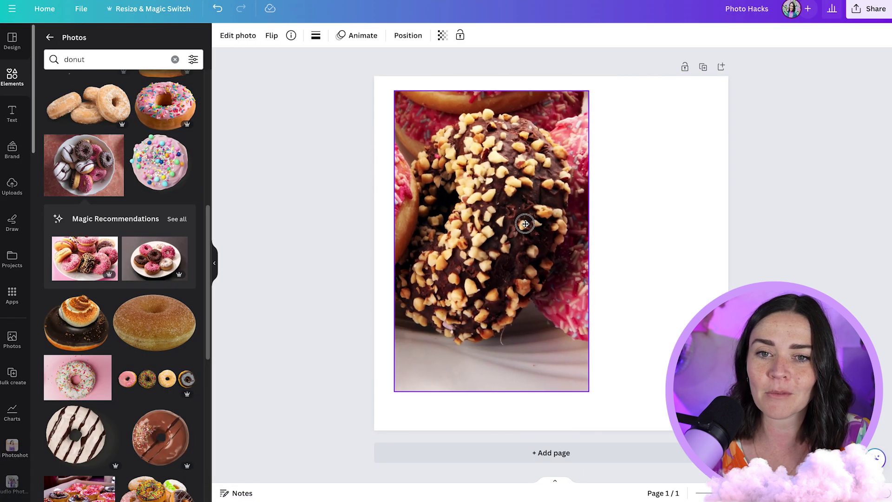
{"action": "right_click", "coordinate": [527, 221]}
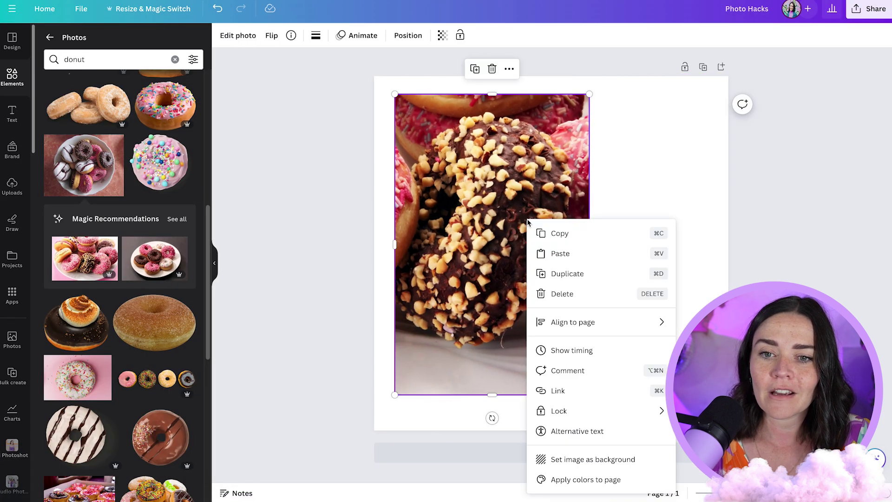
{"action": "left_click", "coordinate": [644, 465]}
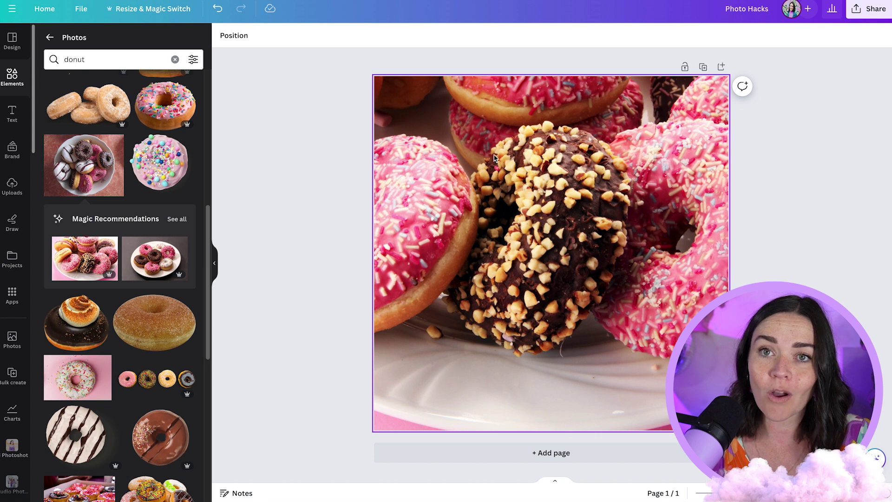
- Open the background photo for cropping, shift the image down and right within the page, and scale it down slightly
{"action": "double_click", "coordinate": [581, 195]}
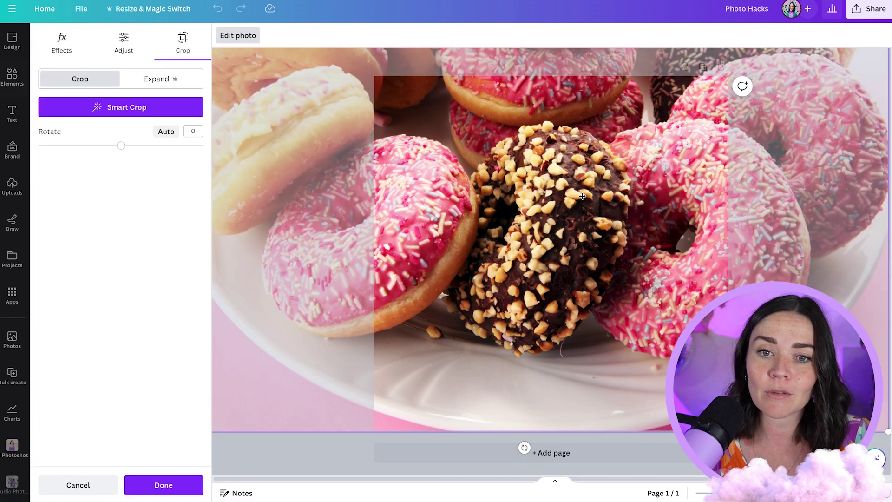
{"action": "left_click_drag", "start_coordinate": [526, 238], "coordinate": [398, 116]}
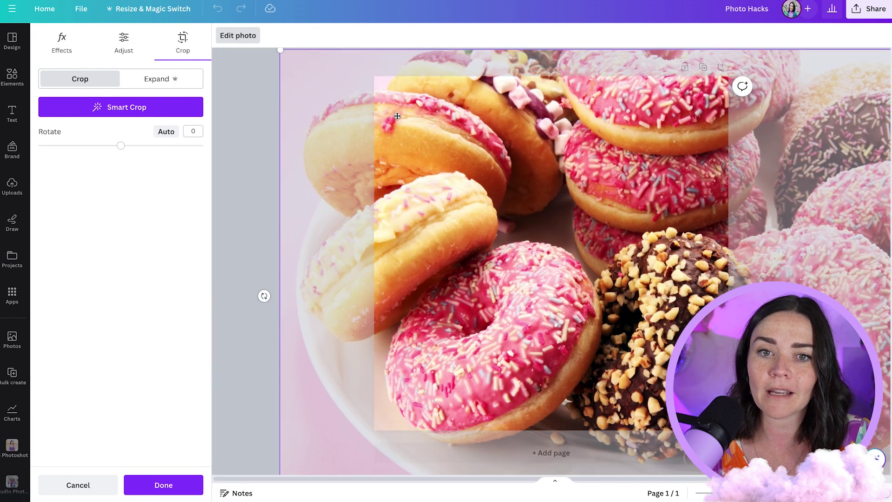
{"action": "left_click_drag", "start_coordinate": [280, 51], "coordinate": [319, 76]}
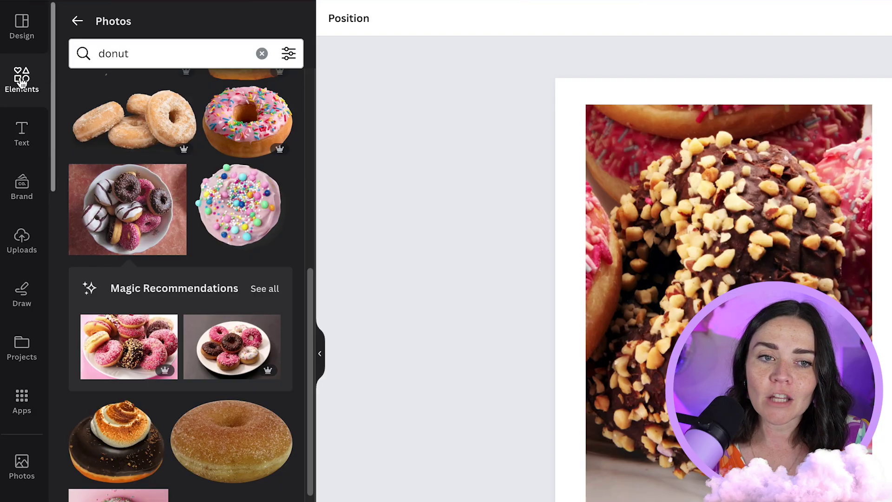
- Bring up the Frames and Grids sections of the elements library, and shift and widen the donut photo on the page
{"action": "left_click", "coordinate": [21, 82]}
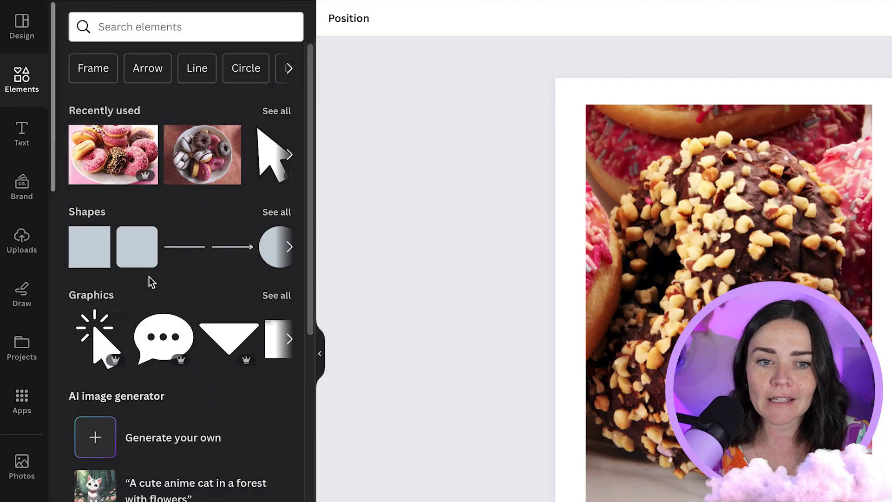
{"action": "scroll", "coordinate": [149, 270], "scroll_direction": "down", "scroll_amount": 15}
{"action": "scroll", "coordinate": [154, 272], "scroll_direction": "down", "scroll_amount": 7}
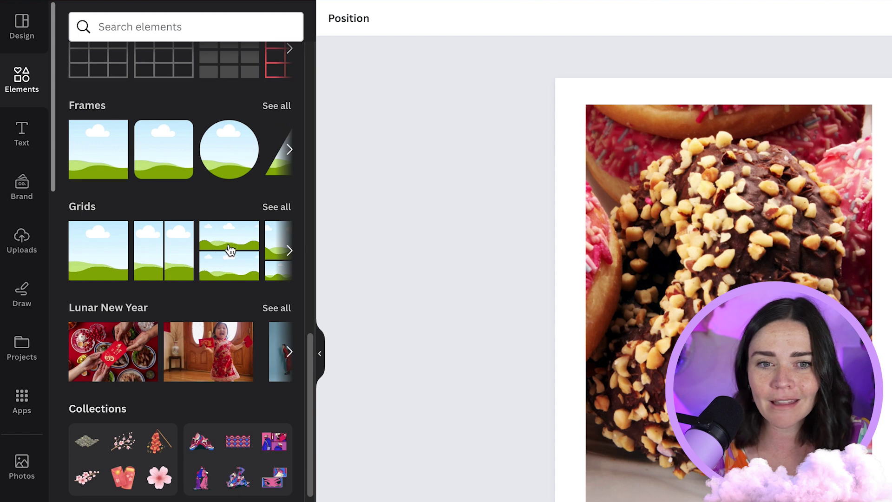
{"action": "left_click_drag", "start_coordinate": [268, 227], "coordinate": [728, 282]}
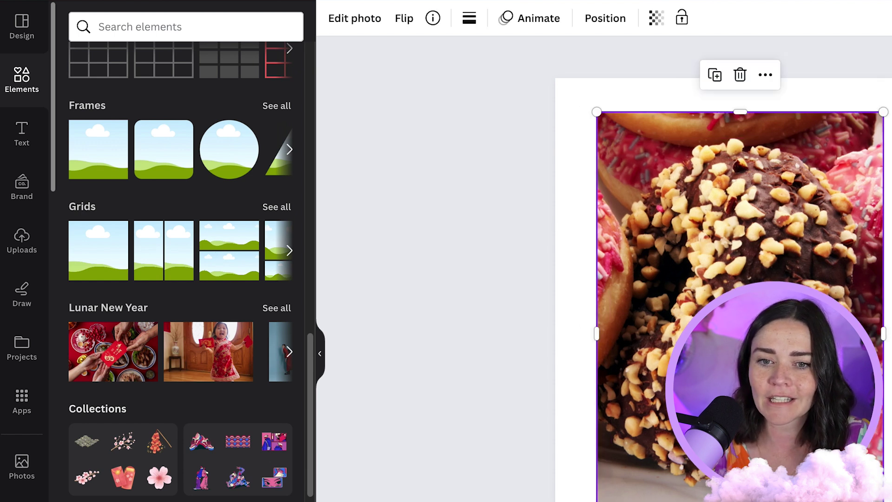
{"action": "mouse_move", "coordinate": [883, 325]}
{"action": "left_mouse_down"}
{"action": "mouse_move", "coordinate": [871, 321]}
{"action": "mouse_move", "coordinate": [891, 321]}
{"action": "left_mouse_up"}
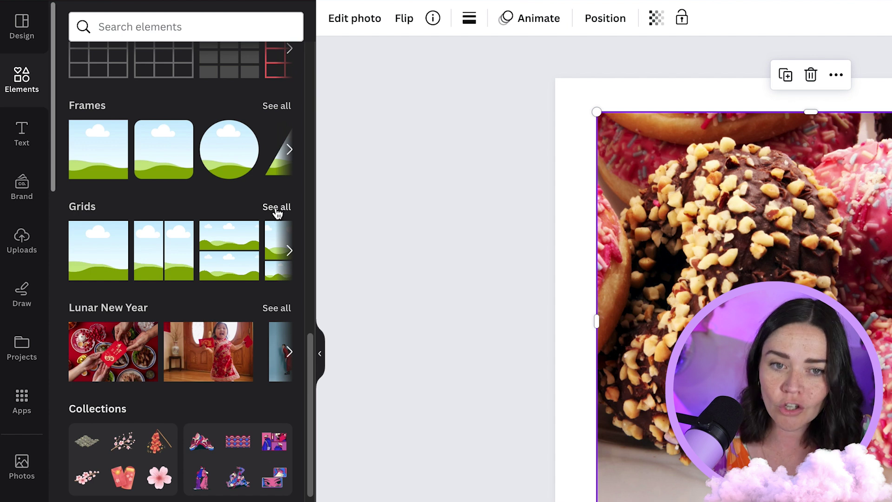
- Look through the full collections of grids and frames, including the device, paper, flower and blob shapes
{"action": "left_click", "coordinate": [277, 207]}
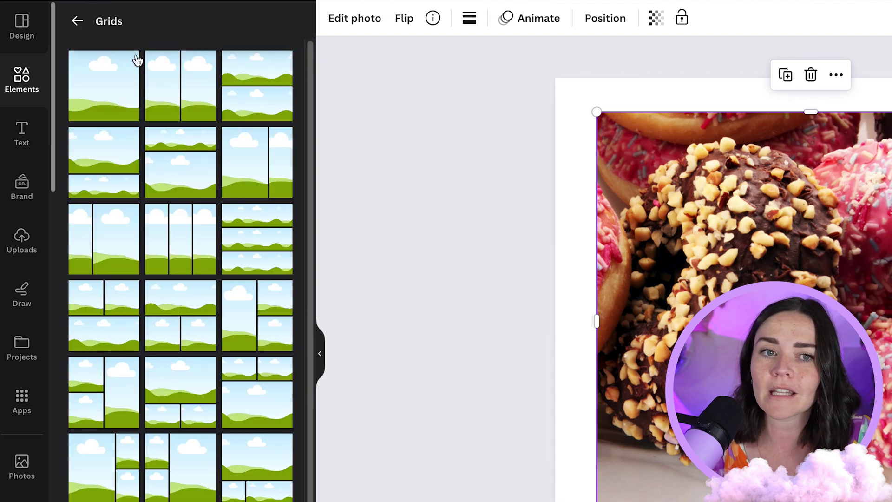
{"action": "left_click", "coordinate": [76, 21]}
{"action": "scroll", "coordinate": [193, 418], "scroll_direction": "down", "scroll_amount": 5}
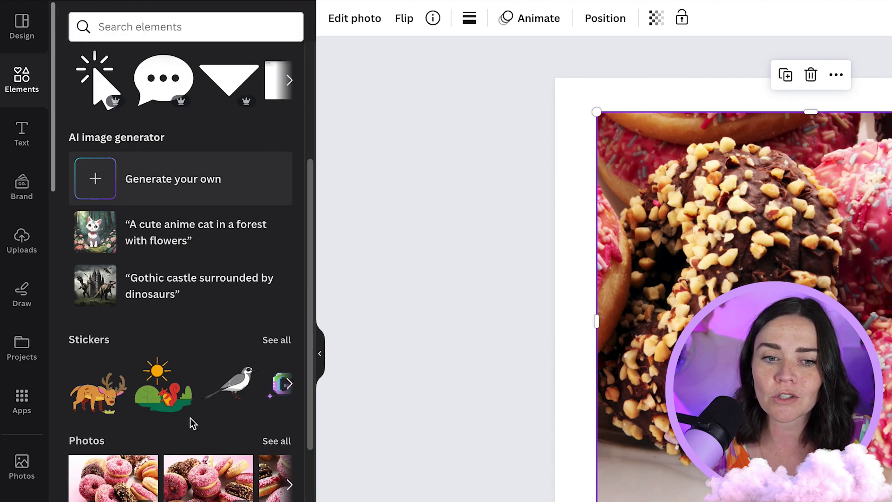
{"action": "scroll", "coordinate": [193, 423], "scroll_direction": "down", "scroll_amount": 10}
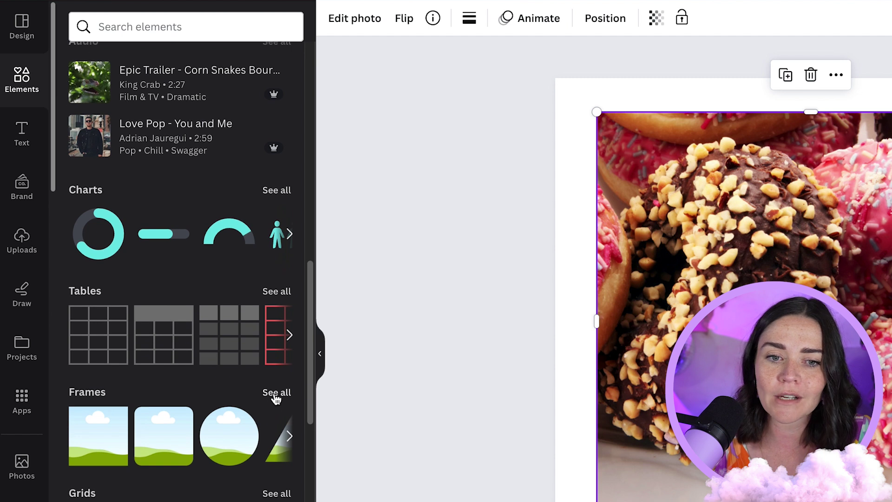
{"action": "left_click", "coordinate": [277, 394]}
{"action": "scroll", "coordinate": [205, 188], "scroll_direction": "down", "scroll_amount": 3}
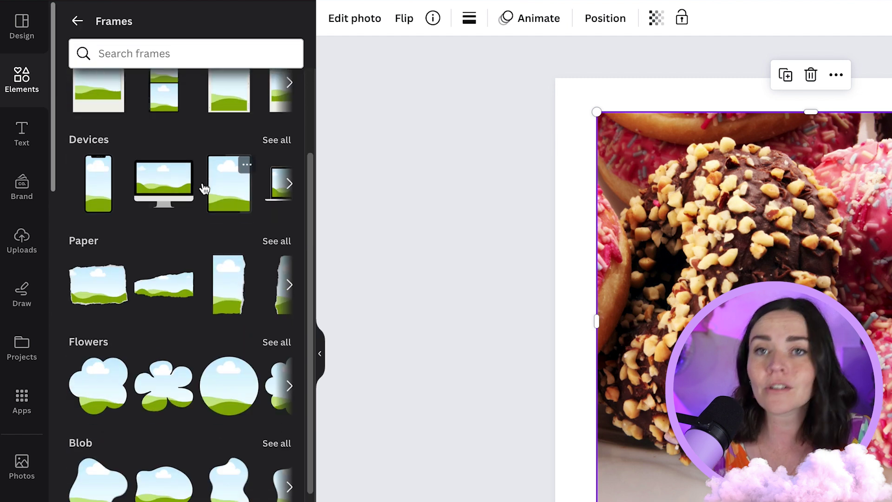
{"action": "scroll", "coordinate": [205, 188], "scroll_direction": "down", "scroll_amount": 15}
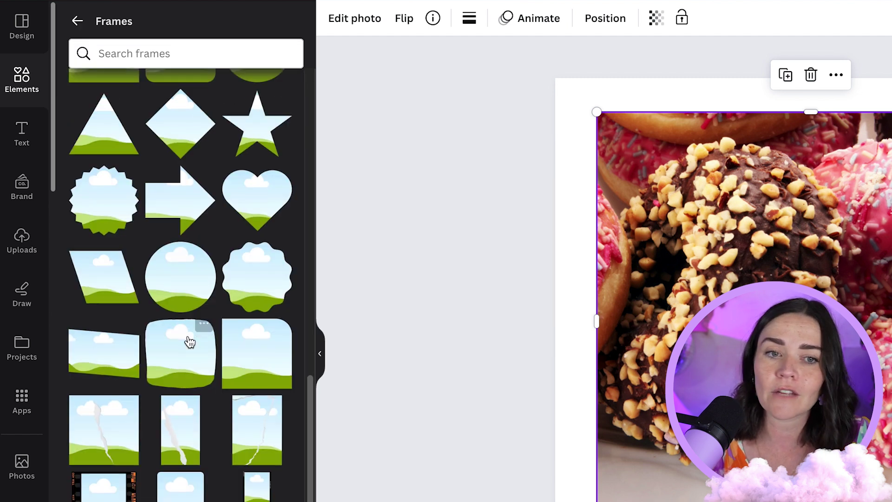
{"action": "scroll", "coordinate": [190, 342], "scroll_direction": "up", "scroll_amount": 10}
{"action": "scroll", "coordinate": [200, 377], "scroll_direction": "up", "scroll_amount": 3}
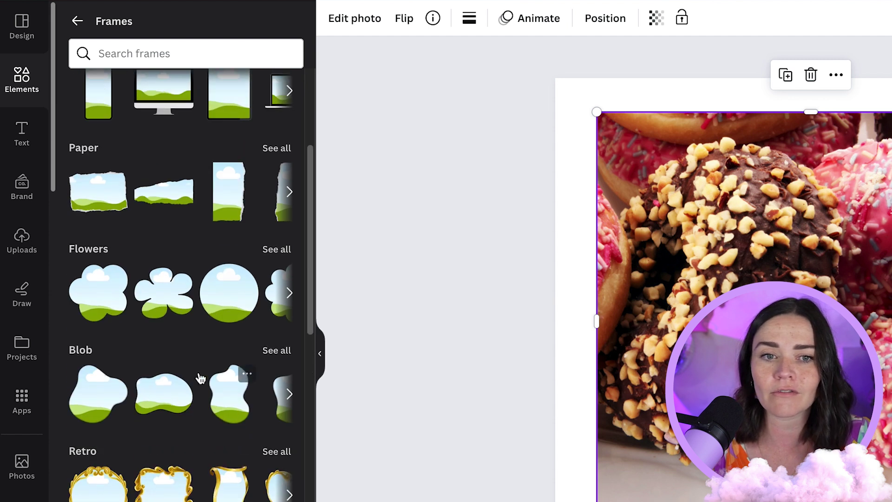
{"action": "scroll", "coordinate": [160, 432], "scroll_direction": "up", "scroll_amount": 6}
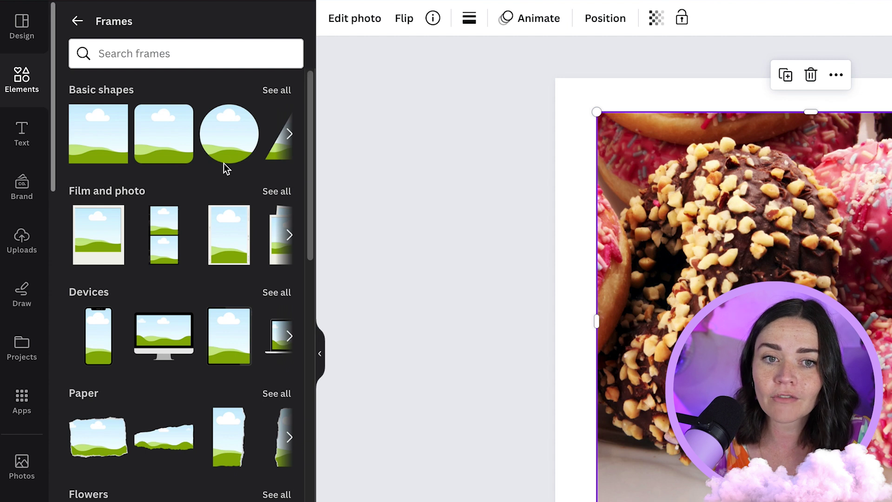
- Add a circle frame from the basic shapes to the page and fill it with the donut photo
{"action": "left_click", "coordinate": [230, 145]}
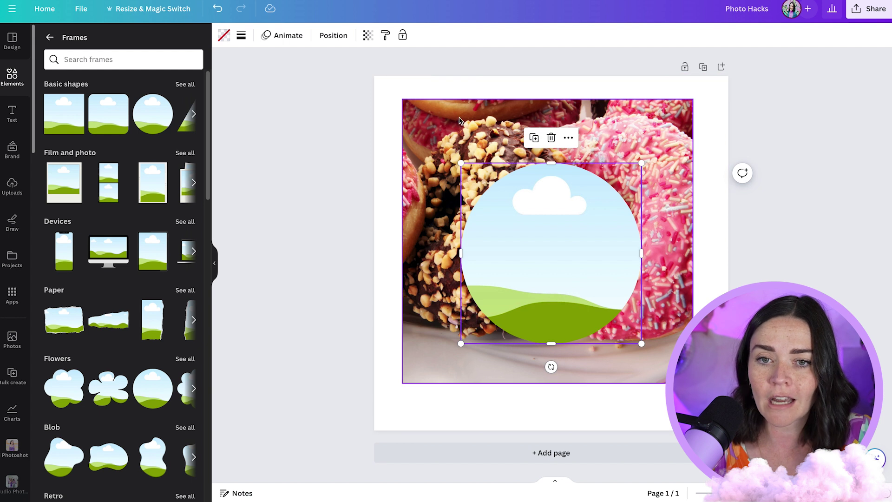
{"action": "left_click", "coordinate": [443, 118]}
{"action": "left_click_drag", "start_coordinate": [437, 120], "coordinate": [551, 222]}
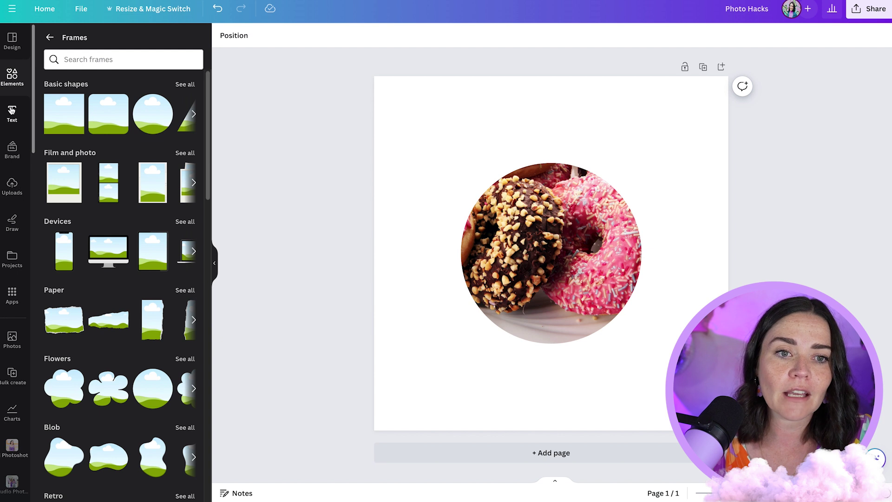
- Open the photoshoot folder, try placing the lilac-sweater portrait on the blank page area, and undo it
{"action": "scroll", "coordinate": [14, 234], "scroll_direction": "down", "scroll_amount": 5}
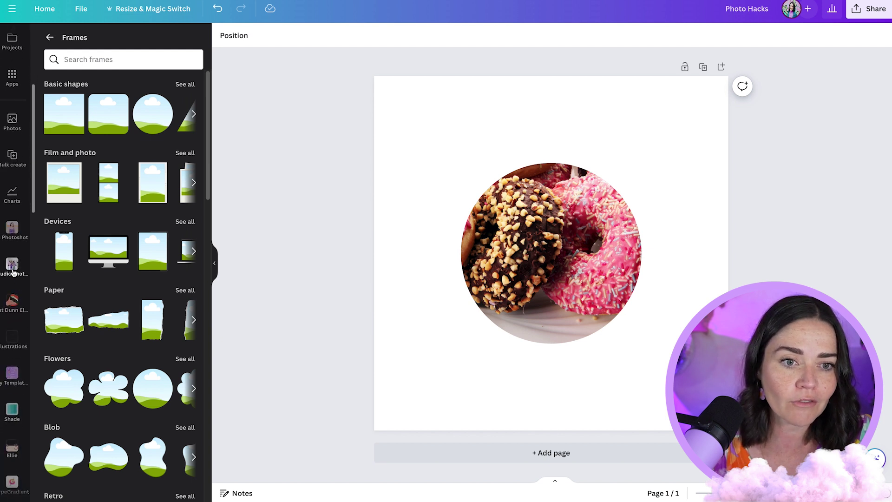
{"action": "left_click", "coordinate": [11, 234]}
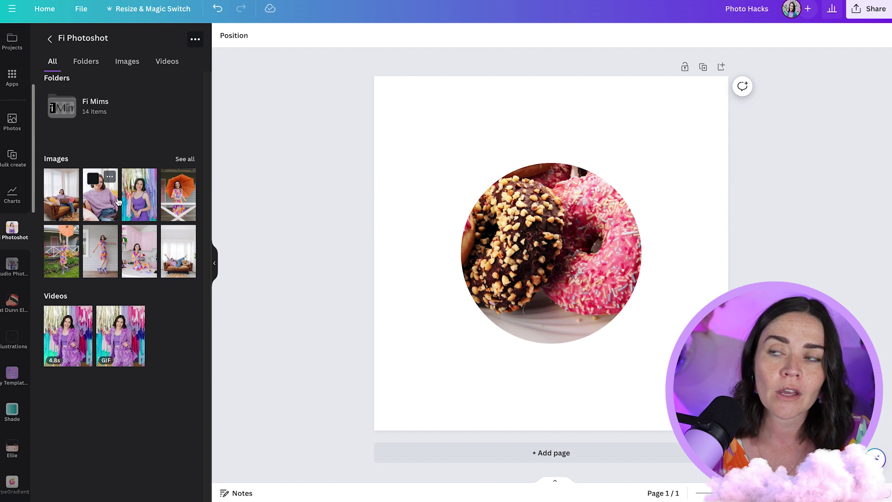
{"action": "left_click_drag", "start_coordinate": [106, 203], "coordinate": [447, 152]}
{"action": "key", "text": "ctrl+z"}
{"action": "key", "text": "ctrl+z"}
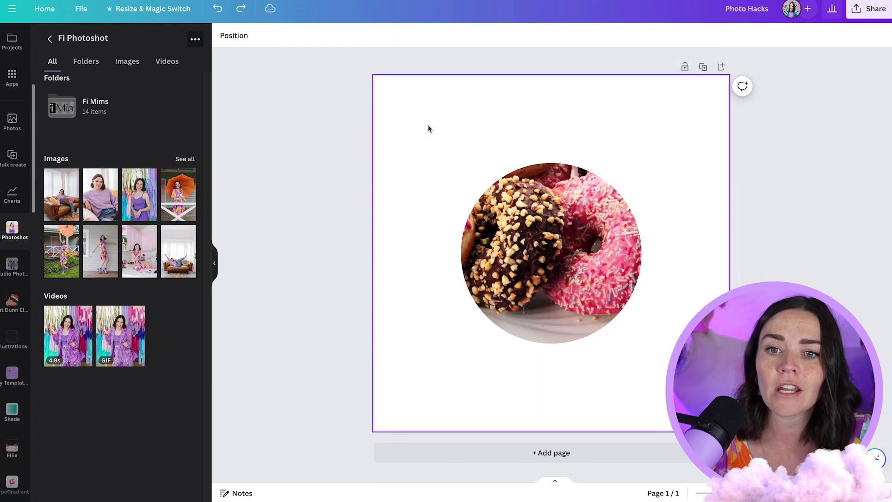
- Replace the donut photo in the circle frame with the lilac-sweater portrait, and enlarge and reposition it around the face
{"action": "left_click_drag", "start_coordinate": [100, 194], "coordinate": [525, 232]}
{"action": "double_click", "coordinate": [515, 215]}
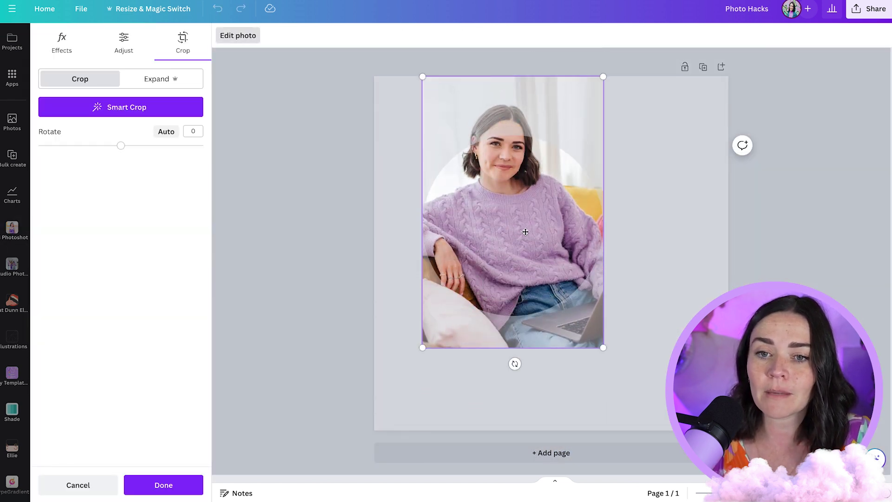
{"action": "left_click_drag", "start_coordinate": [603, 347], "coordinate": [641, 404]}
{"action": "left_click_drag", "start_coordinate": [514, 229], "coordinate": [496, 230]}
{"action": "left_click", "coordinate": [661, 261]}
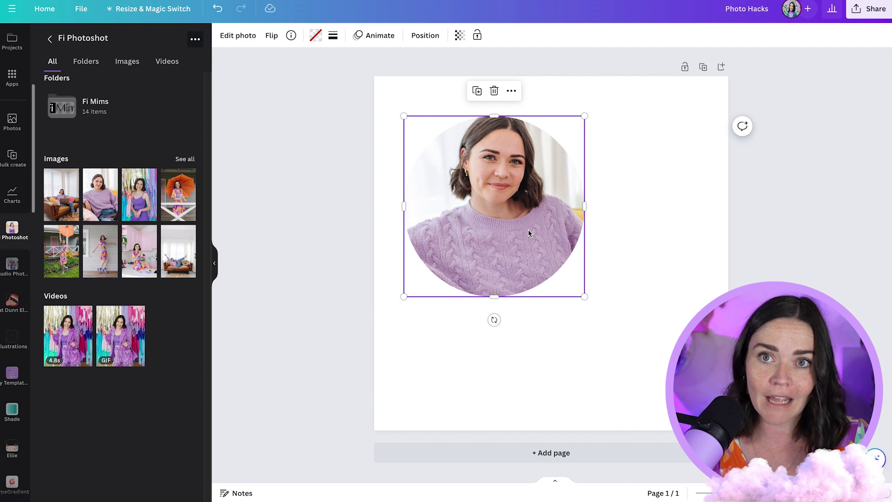
- Detach the portrait from the circle frame and move it to the page's right side
{"action": "right_click", "coordinate": [475, 167]}
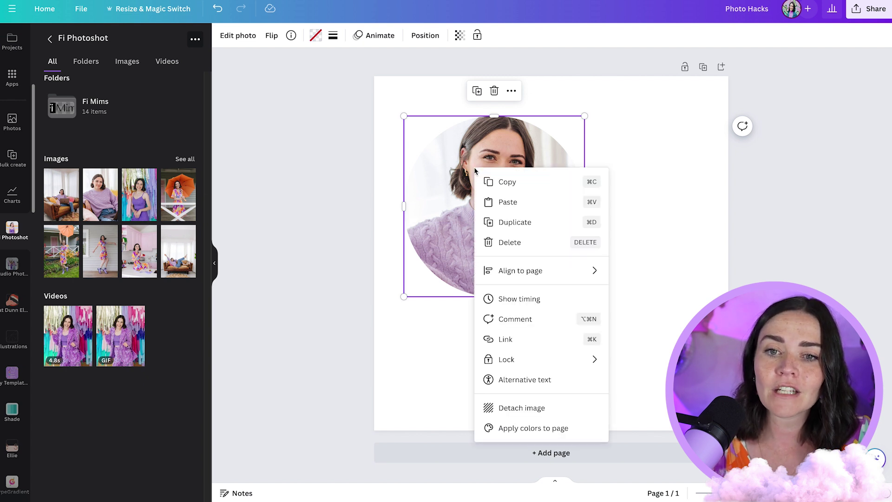
{"action": "left_click", "coordinate": [535, 411]}
{"action": "left_click_drag", "start_coordinate": [550, 269], "coordinate": [646, 263]}
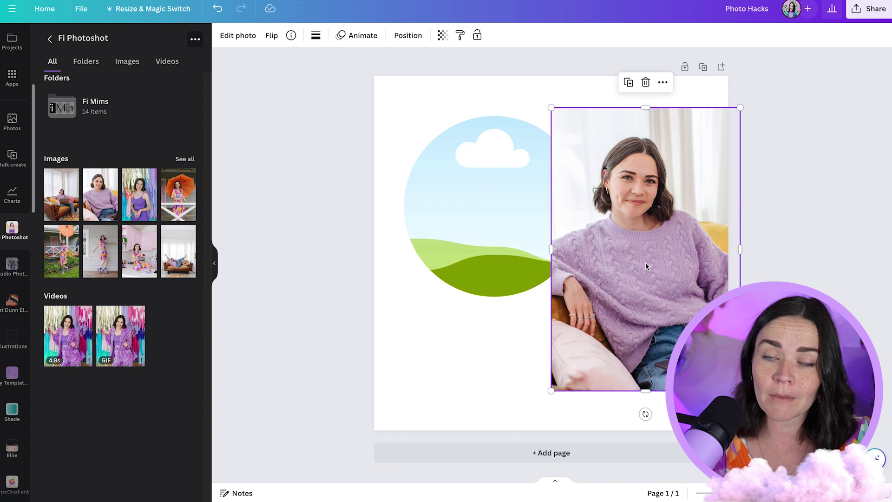
- Move the empty circle frame slightly, try the orange-umbrella photo in it, undo the fill, and delete the frame
{"action": "left_click_drag", "start_coordinate": [486, 188], "coordinate": [475, 202]}
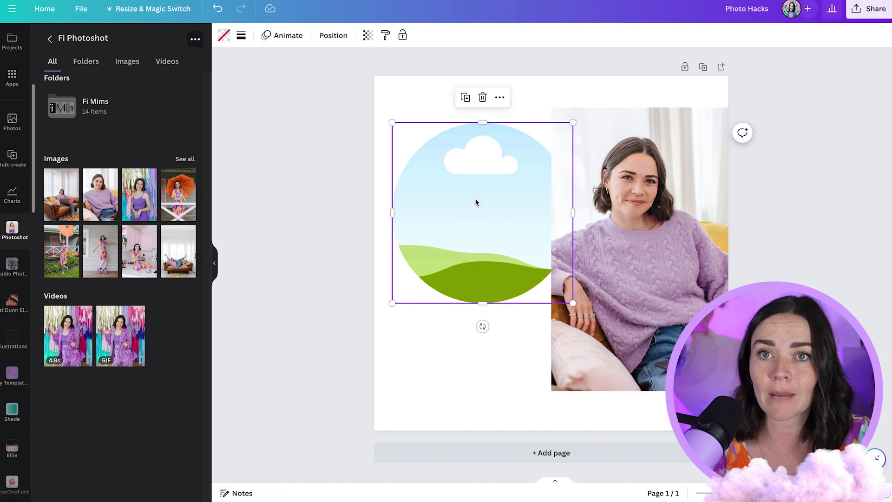
{"action": "left_click_drag", "start_coordinate": [188, 201], "coordinate": [469, 218]}
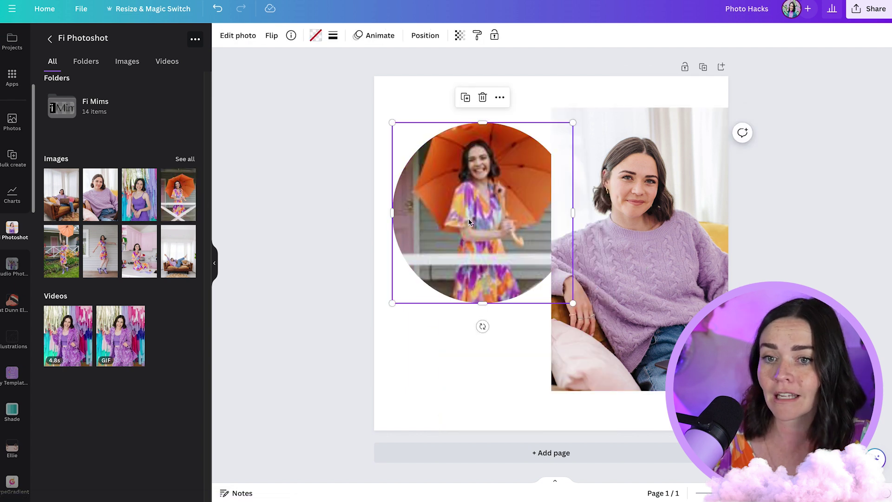
{"action": "key", "text": "ctrl+z"}
{"action": "key", "text": "Delete"}
- Move the lilac-sweater portrait to the page's left side and enlarge it proportionally to most of the page height
{"action": "left_click_drag", "start_coordinate": [594, 231], "coordinate": [449, 236]}
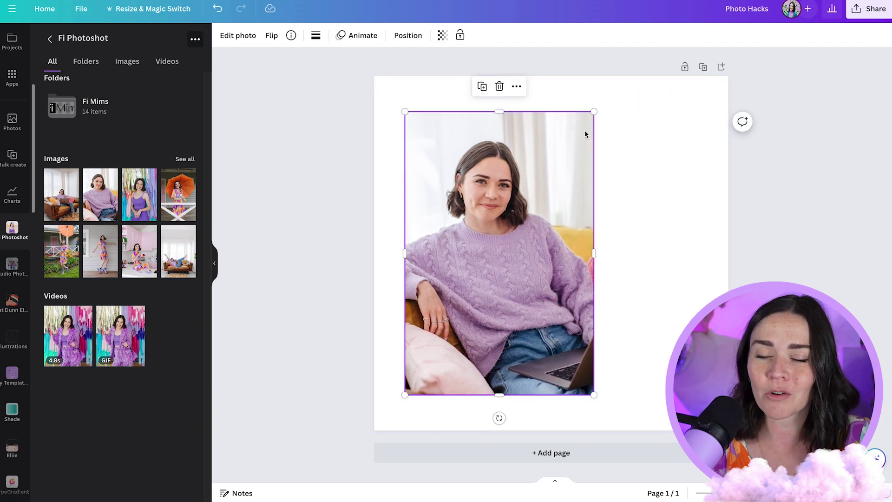
{"action": "mouse_move", "coordinate": [571, 153]}
{"action": "left_mouse_down"}
{"action": "mouse_move", "coordinate": [563, 135]}
{"action": "mouse_move", "coordinate": [560, 142]}
{"action": "left_mouse_up"}
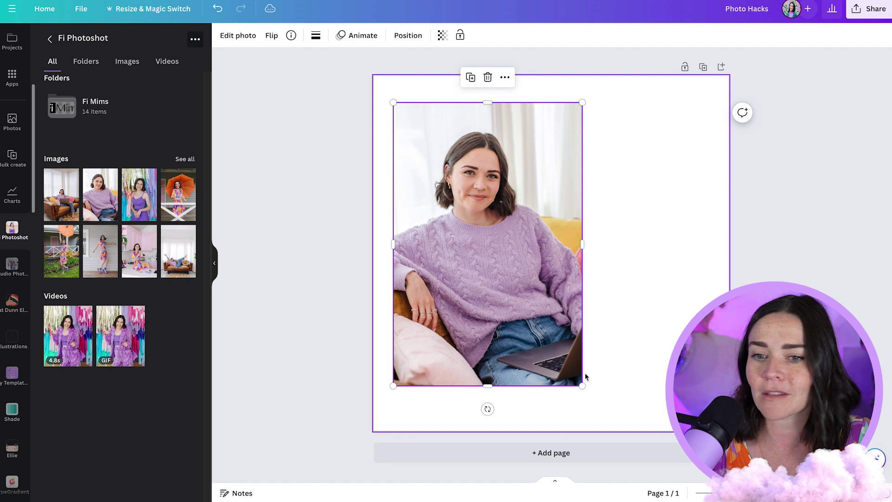
{"action": "left_click_drag", "start_coordinate": [583, 388], "coordinate": [600, 412]}
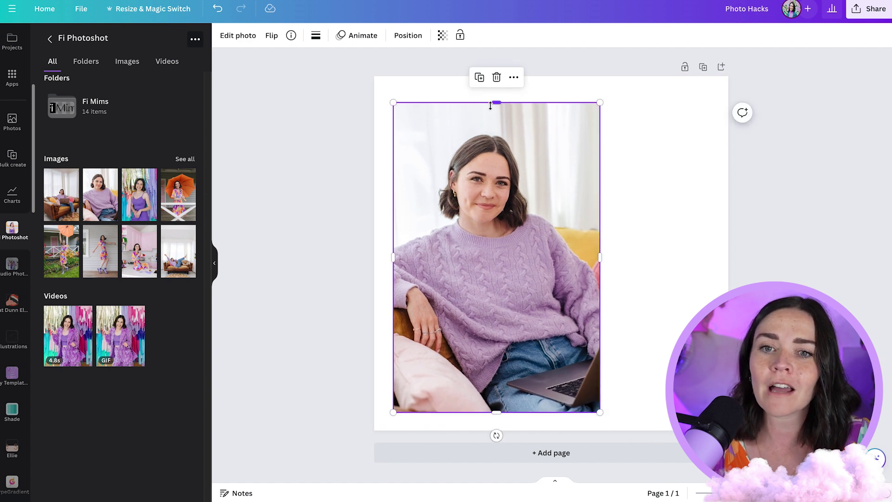
- Try cropping the portrait's upper, lower and right edges, and undo all three crops
{"action": "left_click_drag", "start_coordinate": [496, 105], "coordinate": [497, 168]}
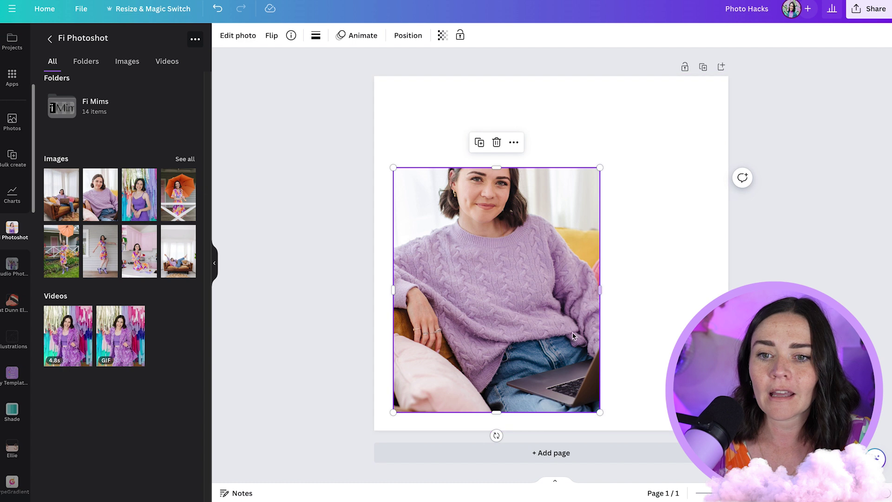
{"action": "left_click_drag", "start_coordinate": [519, 411], "coordinate": [516, 369]}
{"action": "left_click_drag", "start_coordinate": [600, 269], "coordinate": [551, 269]}
{"action": "key", "text": "ctrl+z"}
{"action": "key", "text": "ctrl+z"}
{"action": "key", "text": "ctrl+z"}
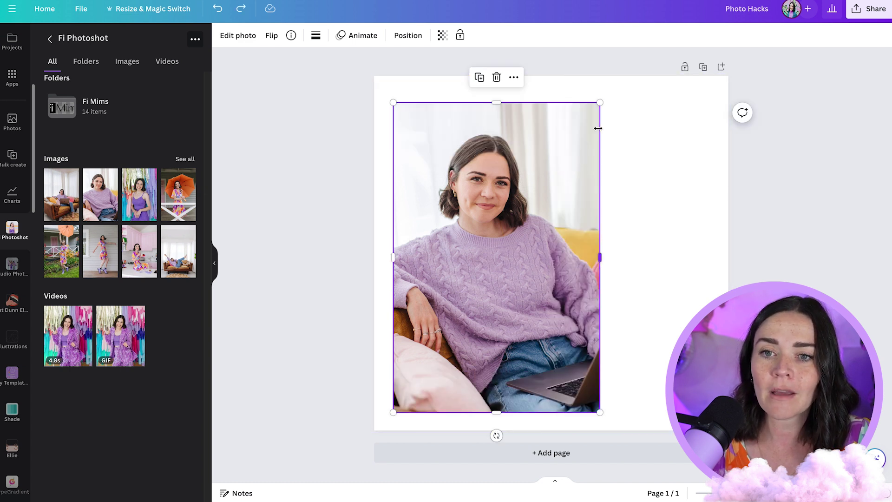
- Enlarge the lilac-sweater portrait slightly and proportionally from its upper-right corner, and deselect it
{"action": "mouse_move", "coordinate": [603, 102]}
{"action": "left_mouse_down"}
{"action": "mouse_move", "coordinate": [595, 107]}
{"action": "mouse_move", "coordinate": [609, 104]}
{"action": "mouse_move", "coordinate": [603, 94]}
{"action": "mouse_move", "coordinate": [589, 114]}
{"action": "mouse_move", "coordinate": [603, 106]}
{"action": "left_mouse_up"}
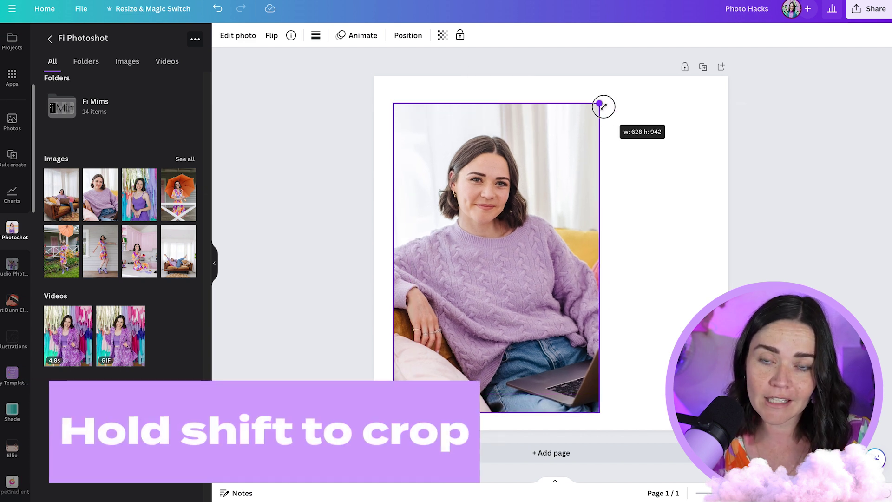
{"action": "mouse_move", "coordinate": [603, 106]}
{"action": "left_mouse_down"}
{"action": "mouse_move", "coordinate": [549, 177]}
{"action": "mouse_move", "coordinate": [570, 166]}
{"action": "mouse_move", "coordinate": [577, 215]}
{"action": "mouse_move", "coordinate": [529, 223]}
{"action": "mouse_move", "coordinate": [495, 207]}
{"action": "mouse_move", "coordinate": [606, 99]}
{"action": "left_mouse_up"}
{"action": "left_click", "coordinate": [342, 135]}
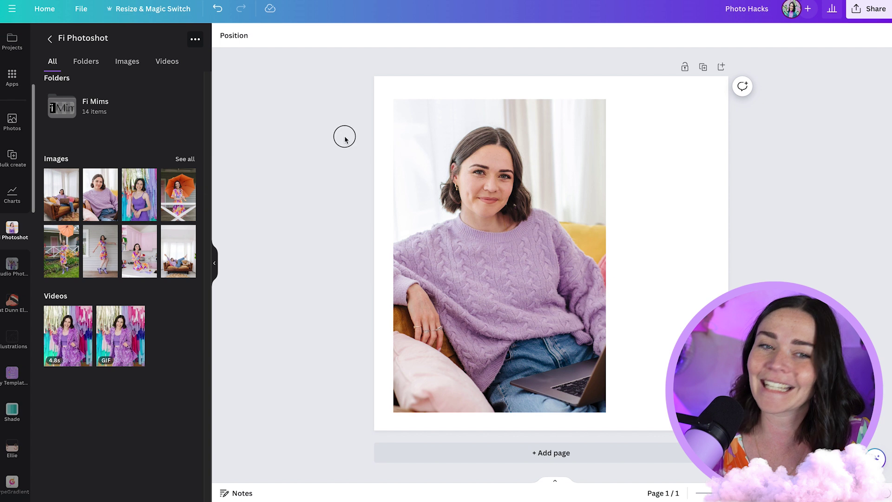
- Search the frame elements for "computer"
{"action": "scroll", "coordinate": [12, 90], "scroll_direction": "up", "scroll_amount": 3}
{"action": "scroll", "coordinate": [11, 110], "scroll_direction": "up", "scroll_amount": 2}
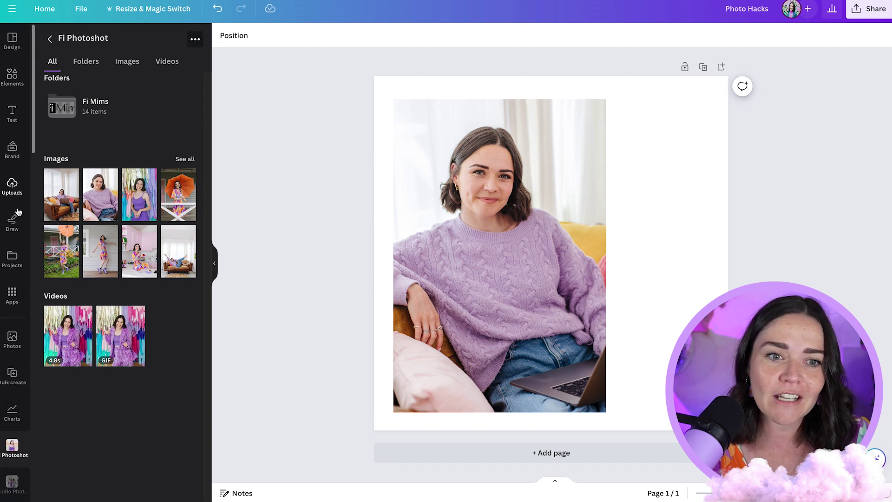
{"action": "left_click", "coordinate": [12, 76]}
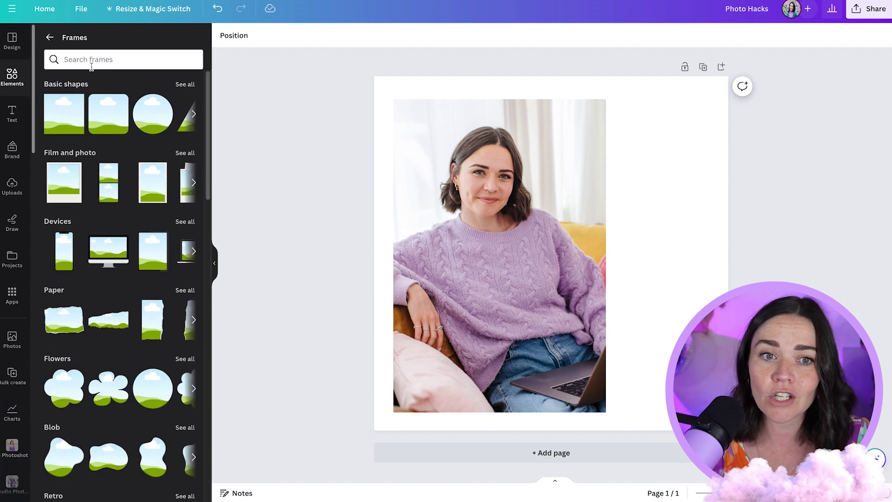
{"action": "left_click", "coordinate": [112, 60]}
{"action": "type", "text": "comp"}
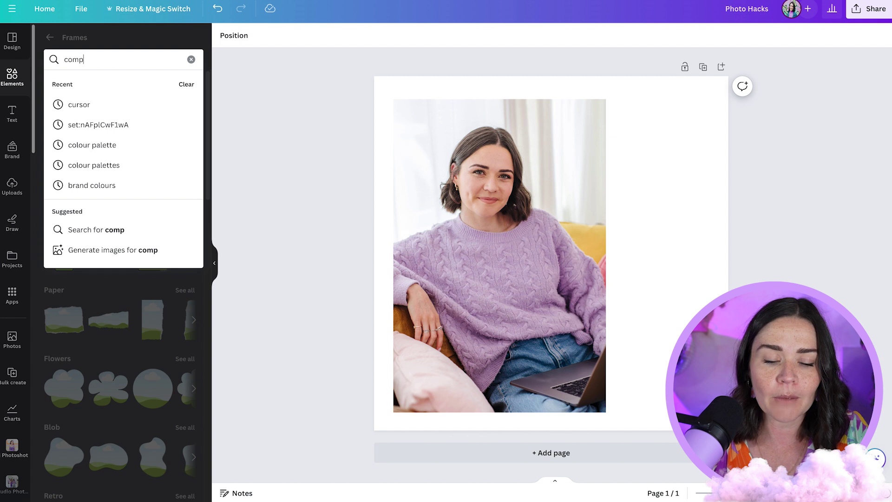
{"action": "type", "text": "uter"}
{"action": "key", "text": "Return"}
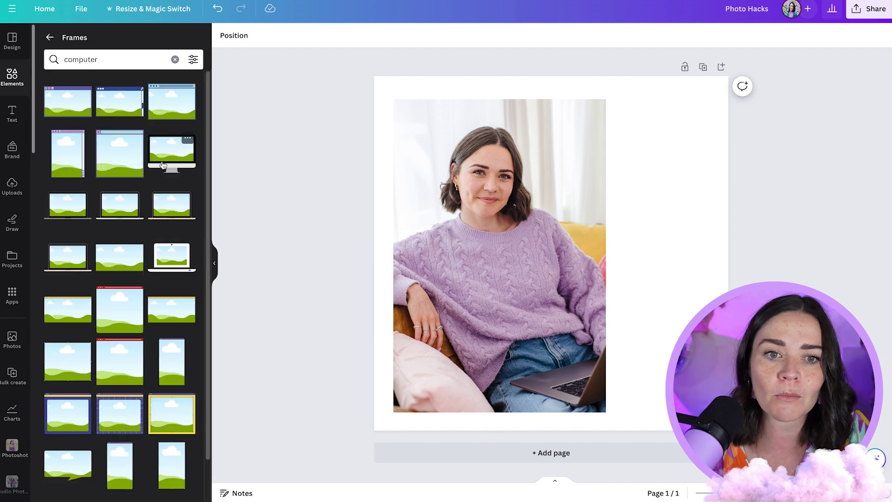
- Add an empty black laptop frame to the page and move it over the portrait's right edge
{"action": "left_click_drag", "start_coordinate": [121, 206], "coordinate": [108, 208]}
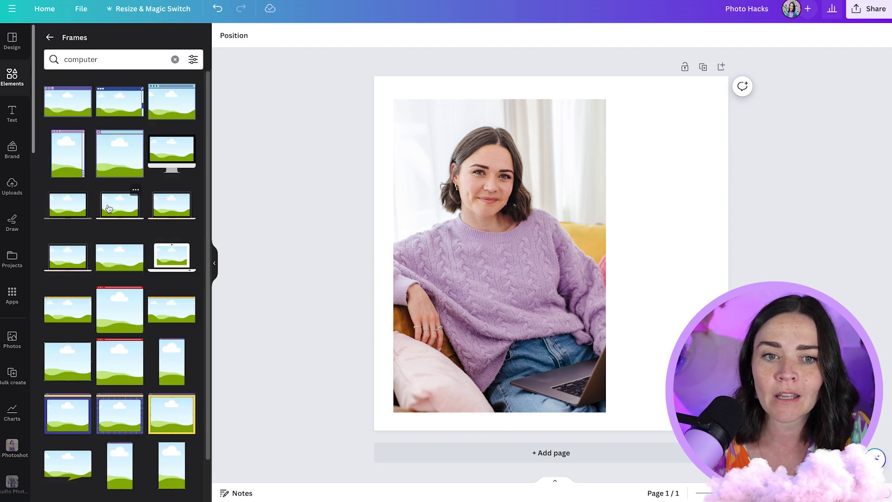
{"action": "left_click", "coordinate": [116, 211]}
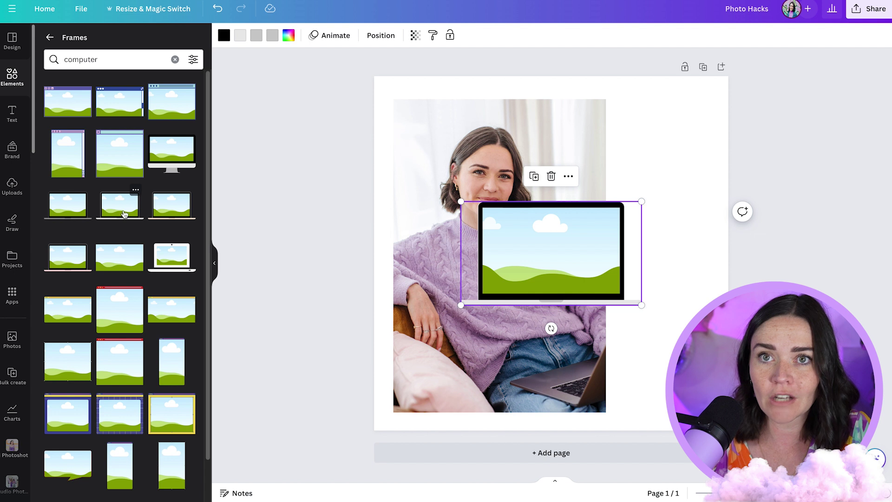
{"action": "left_click_drag", "start_coordinate": [108, 214], "coordinate": [650, 154]}
{"action": "key", "text": "Delete"}
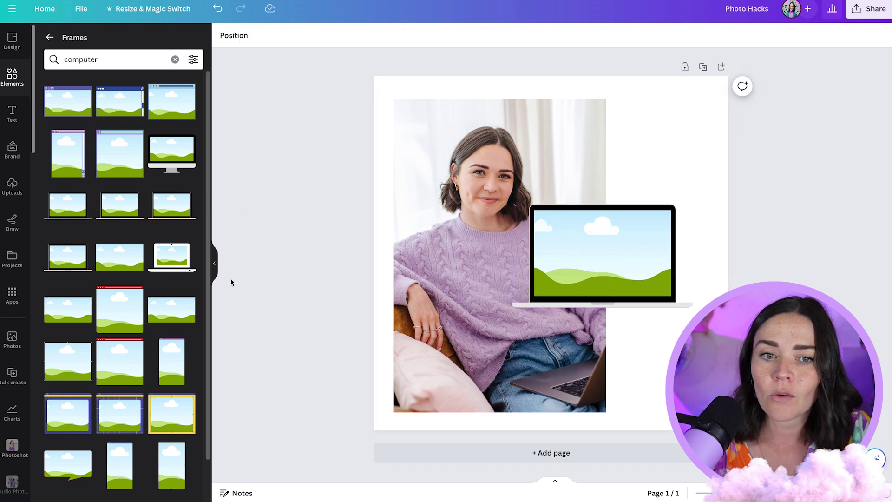
{"action": "left_click", "coordinate": [120, 218]}
{"action": "key", "text": "Delete"}
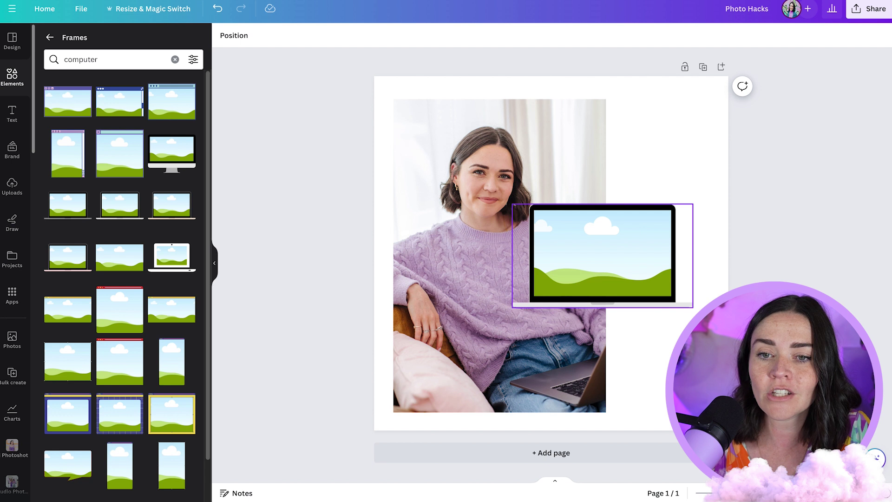
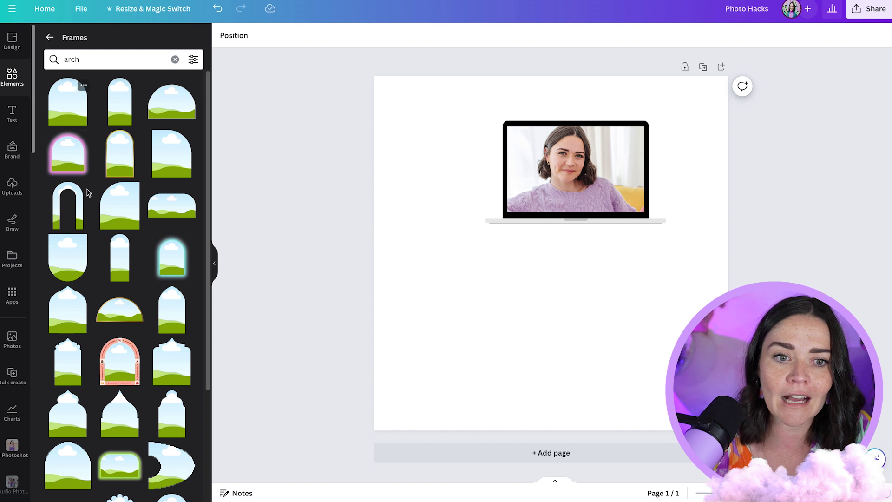
- Add the plain arch frame to the page and place it on the page's left side
{"action": "left_click", "coordinate": [80, 127]}
{"action": "left_click_drag", "start_coordinate": [520, 287], "coordinate": [434, 279]}
- Detach the portrait from the laptop frame and delete the empty laptop frame
{"action": "right_click", "coordinate": [610, 171]}
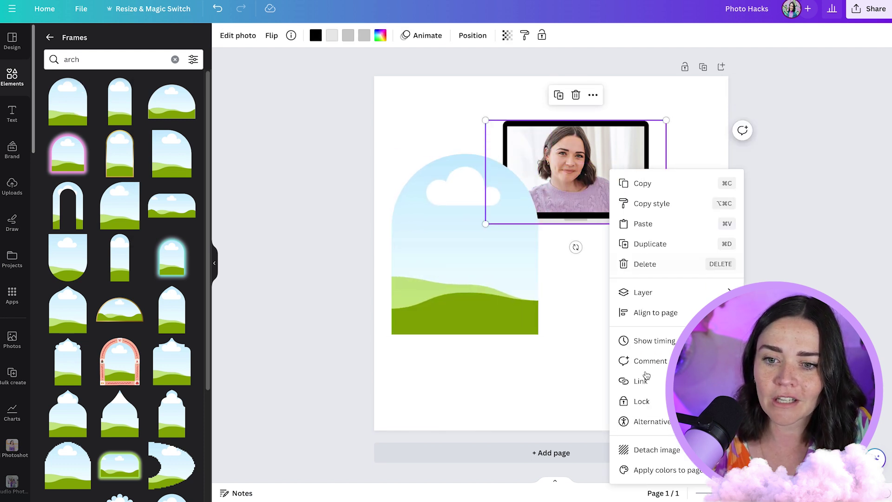
{"action": "left_click", "coordinate": [657, 449]}
{"action": "key", "text": "Delete"}
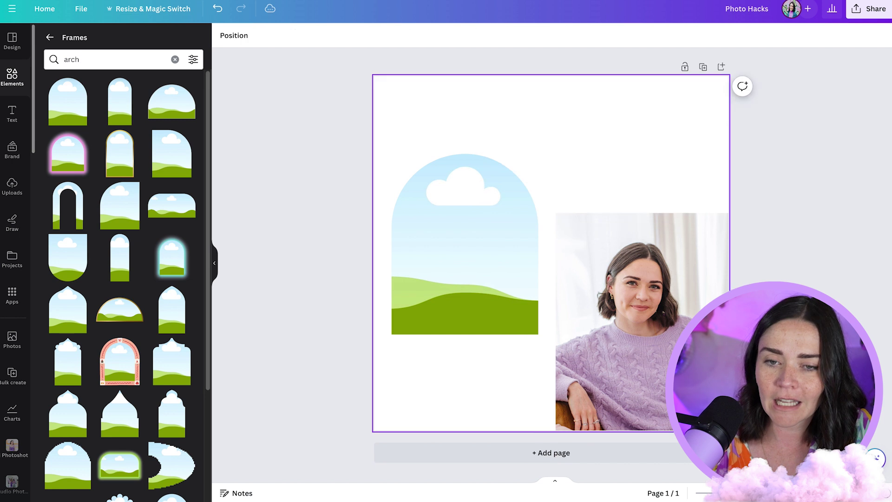
- Rotate the arch frame 180 degrees and enlarge it to most of the page height, reaching the page's upper edge
{"action": "left_click_drag", "start_coordinate": [488, 221], "coordinate": [502, 191]}
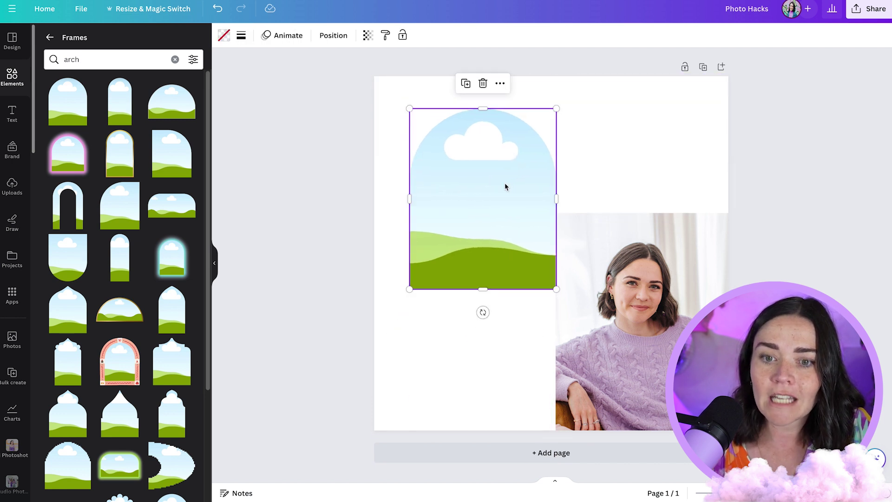
{"action": "left_click_drag", "start_coordinate": [479, 314], "coordinate": [484, 84]}
{"action": "left_click_drag", "start_coordinate": [501, 187], "coordinate": [660, 385]}
{"action": "left_click_drag", "start_coordinate": [478, 225], "coordinate": [502, 225]}
{"action": "left_click", "coordinate": [391, 240]}
- Try filling the upside-down arch frame with the upright portrait, and undo the fill
{"action": "left_click_drag", "start_coordinate": [604, 279], "coordinate": [526, 205]}
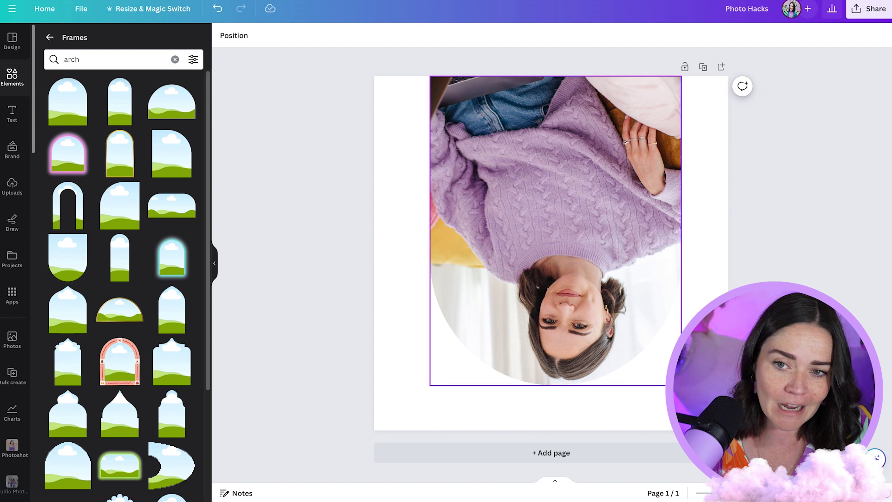
{"action": "key", "text": "ctrl+z"}
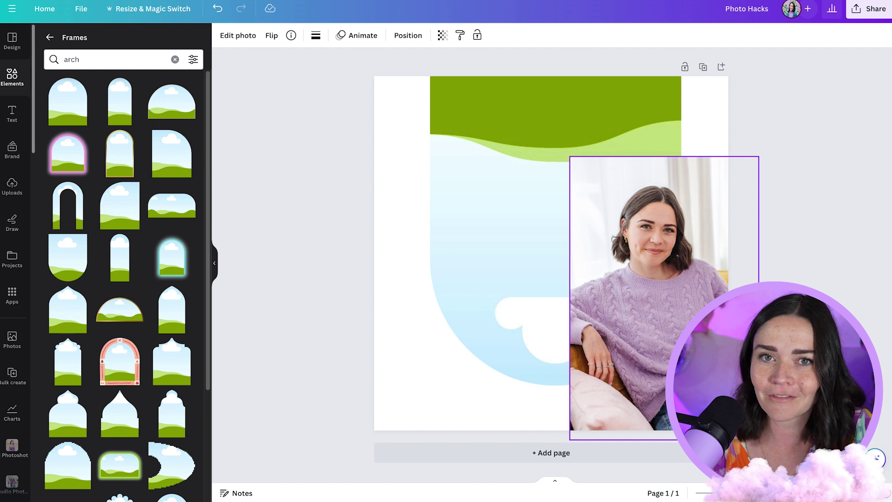
- Shrink the portrait, rotate it 180 degrees, and fill the upside-down arch frame with it
{"action": "left_click_drag", "start_coordinate": [759, 156], "coordinate": [709, 235]}
{"action": "left_click_drag", "start_coordinate": [684, 304], "coordinate": [703, 285]}
{"action": "left_click_drag", "start_coordinate": [663, 438], "coordinate": [688, 434]}
{"action": "key", "text": "ctrl+z"}
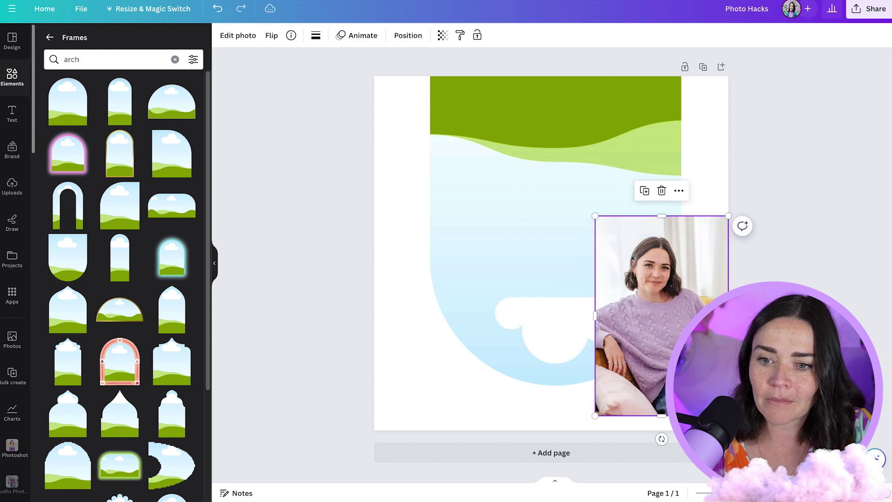
{"action": "left_click_drag", "start_coordinate": [661, 439], "coordinate": [662, 195]}
{"action": "left_click_drag", "start_coordinate": [686, 280], "coordinate": [600, 234]}
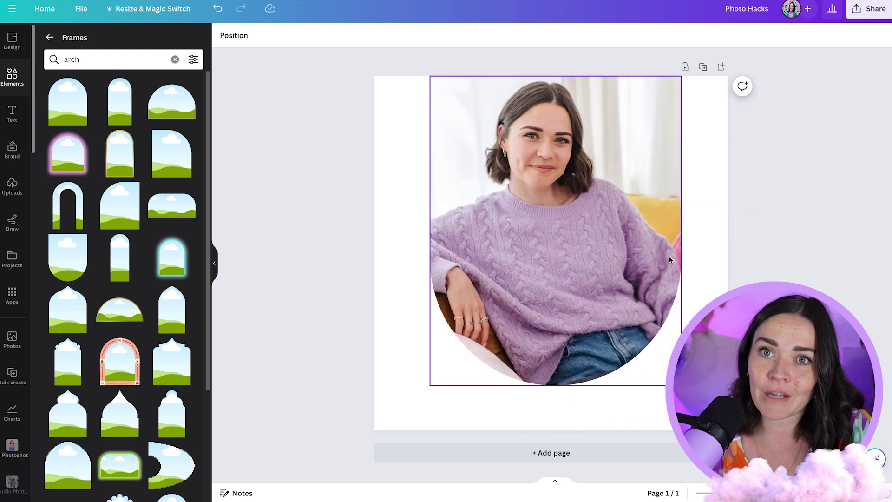
- Try rotating the framed portrait to -0.2 and repositioning and shrinking its crop inside the arch, and undo the crop changes
{"action": "double_click", "coordinate": [614, 226]}
{"action": "left_click_drag", "start_coordinate": [38, 145], "coordinate": [121, 146]}
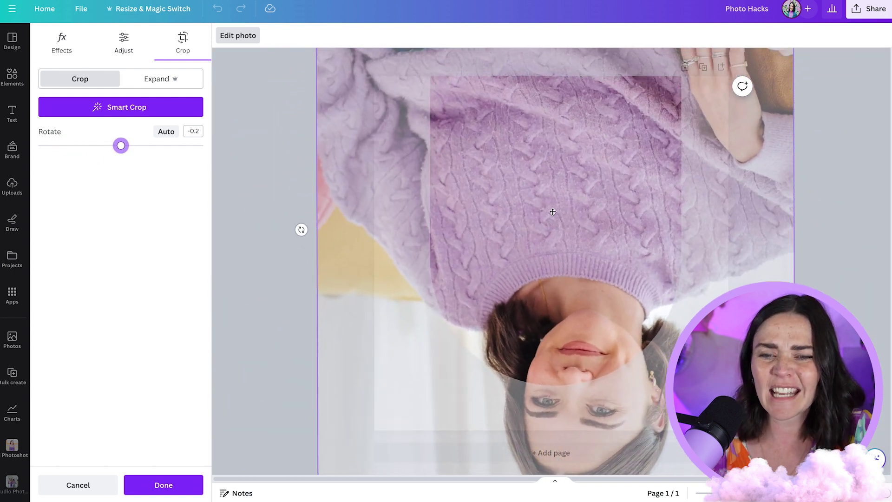
{"action": "left_click_drag", "start_coordinate": [402, 406], "coordinate": [403, 250]}
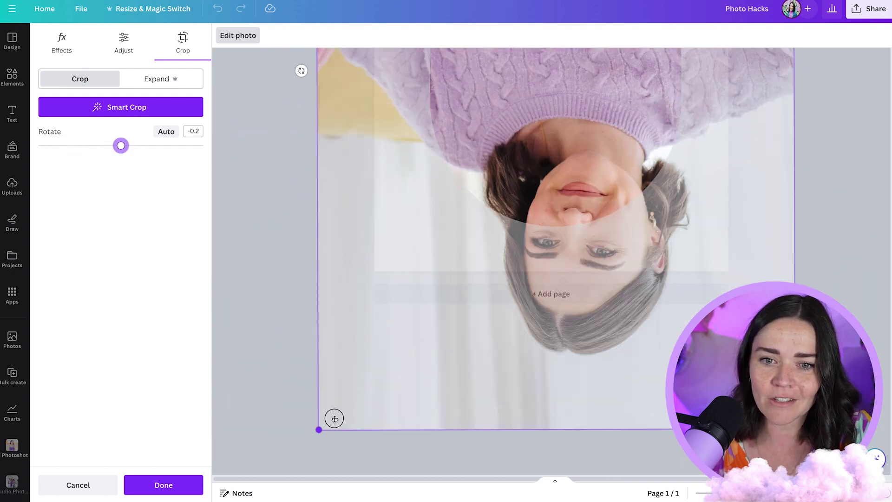
{"action": "left_click_drag", "start_coordinate": [335, 418], "coordinate": [430, 419]}
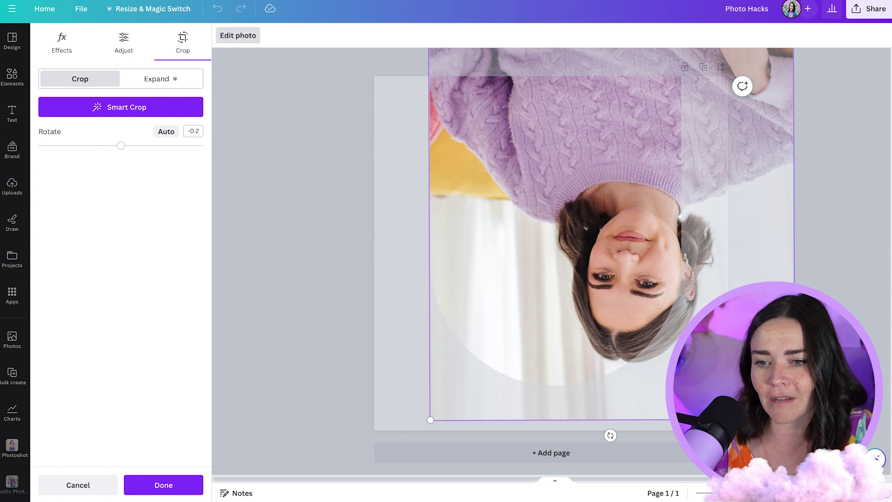
{"action": "left_click", "coordinate": [298, 269]}
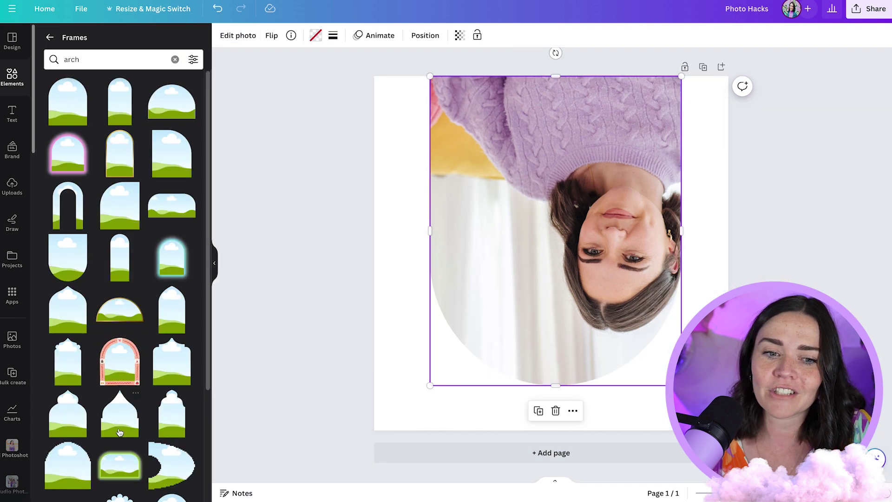
{"action": "key", "text": "ctrl+z"}
{"action": "key", "text": "ctrl+z"}
{"action": "key", "text": "ctrl+shift+z"}
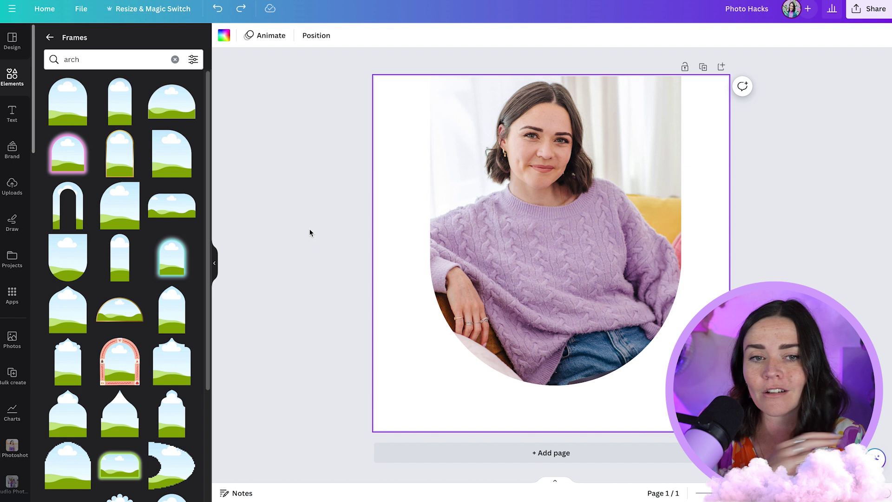
{"action": "left_click", "coordinate": [310, 232]}
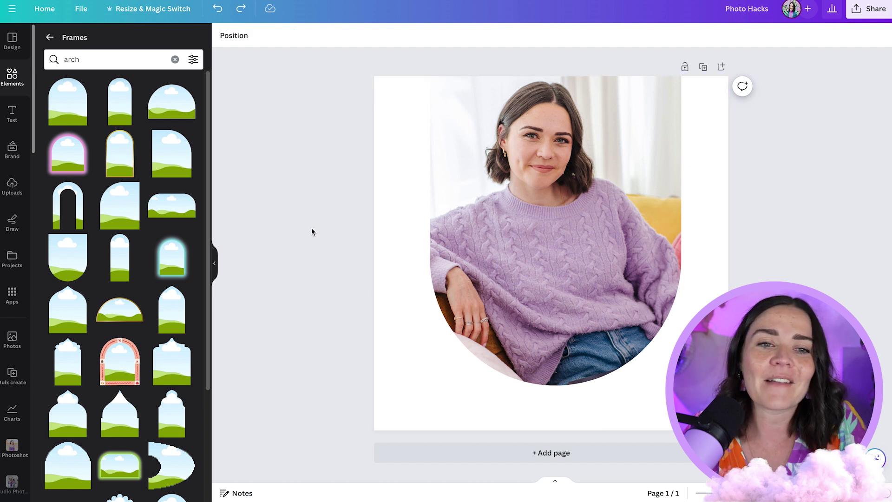
- Open the desk photo's image adjustments and look through the white balance, light, color and texture settings
{"action": "left_click", "coordinate": [559, 230]}
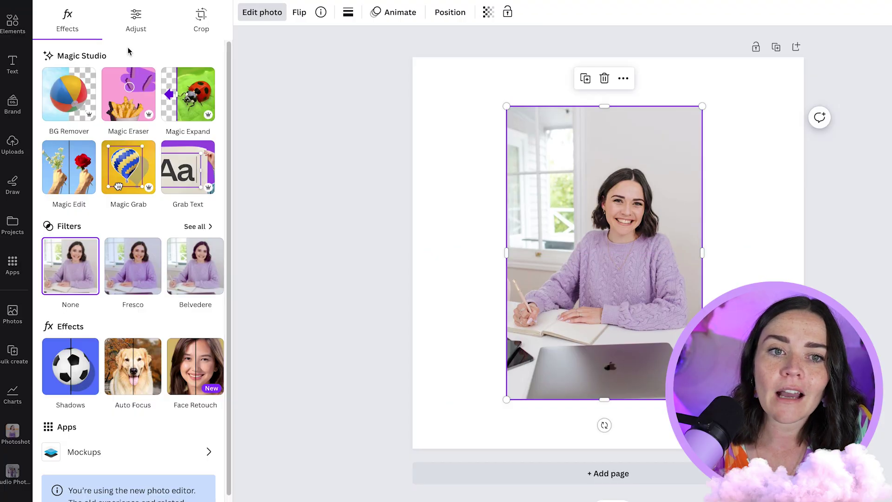
{"action": "left_click", "coordinate": [261, 16]}
{"action": "left_click", "coordinate": [264, 17]}
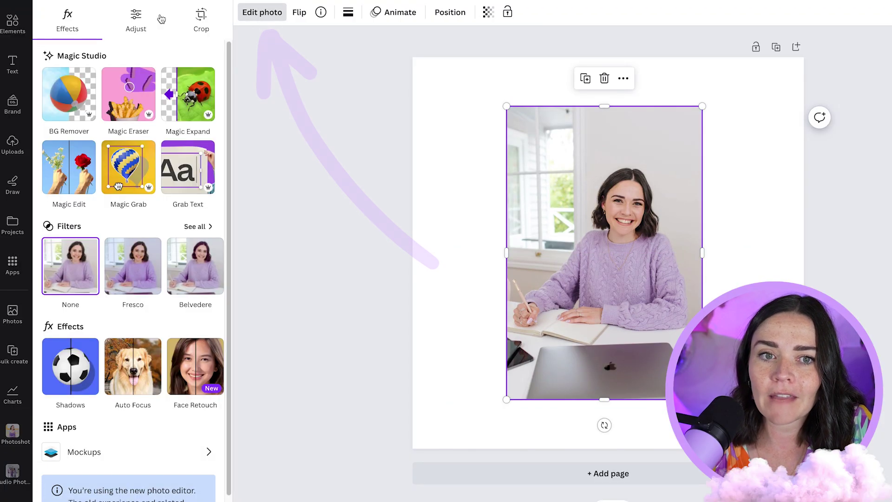
{"action": "left_click", "coordinate": [140, 22]}
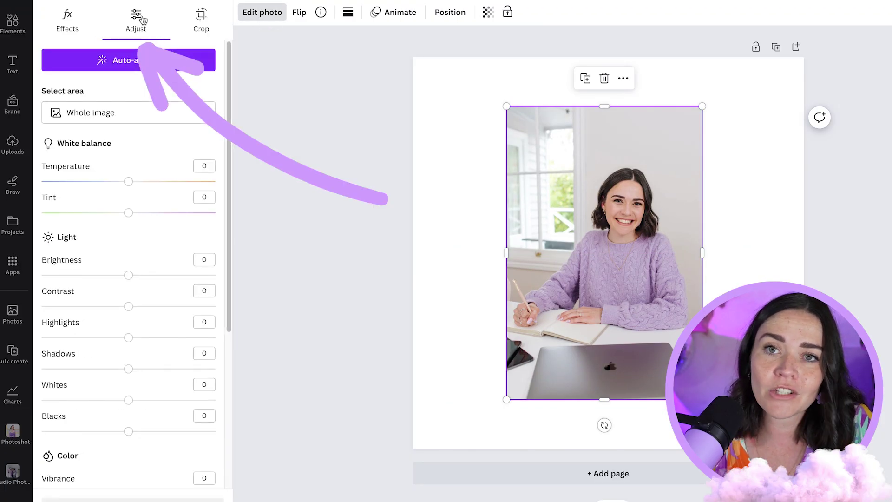
{"action": "scroll", "coordinate": [148, 123], "scroll_direction": "down", "scroll_amount": 5}
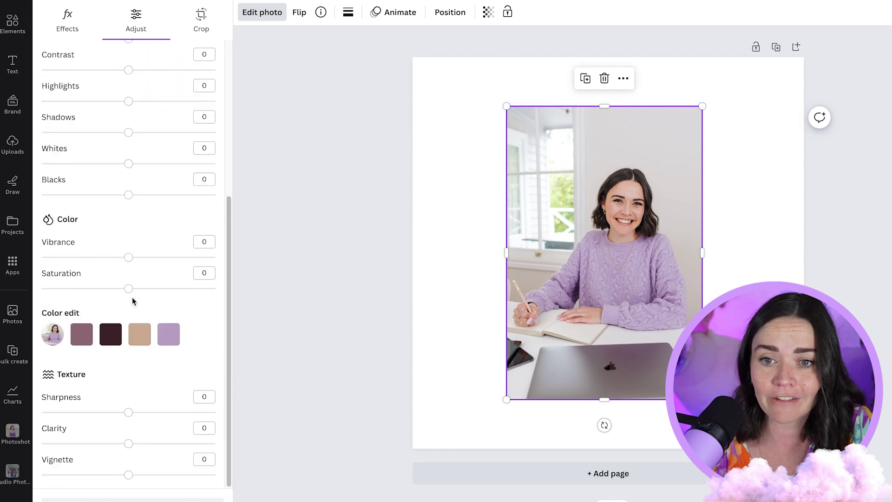
{"action": "scroll", "coordinate": [132, 301], "scroll_direction": "up", "scroll_amount": 5}
- Try a warmer white balance with the temperature at 29, and undo it
{"action": "left_click_drag", "start_coordinate": [130, 184], "coordinate": [155, 185]}
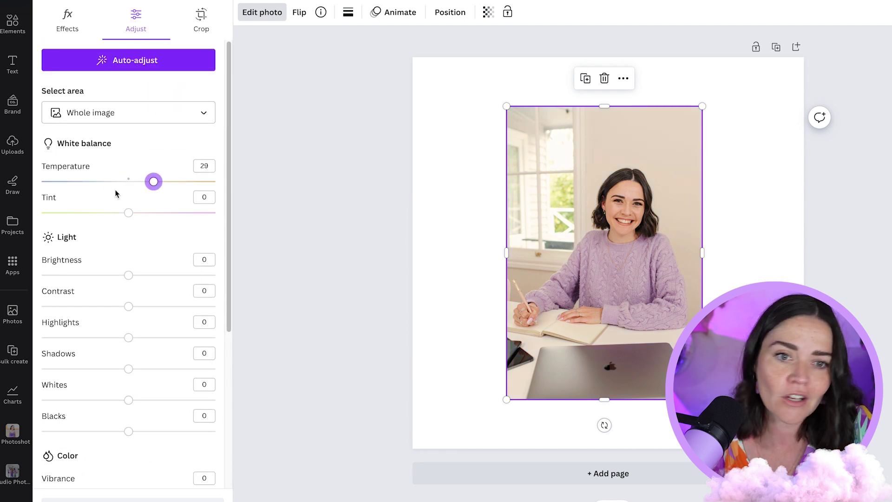
{"action": "key", "text": "ctrl+z"}
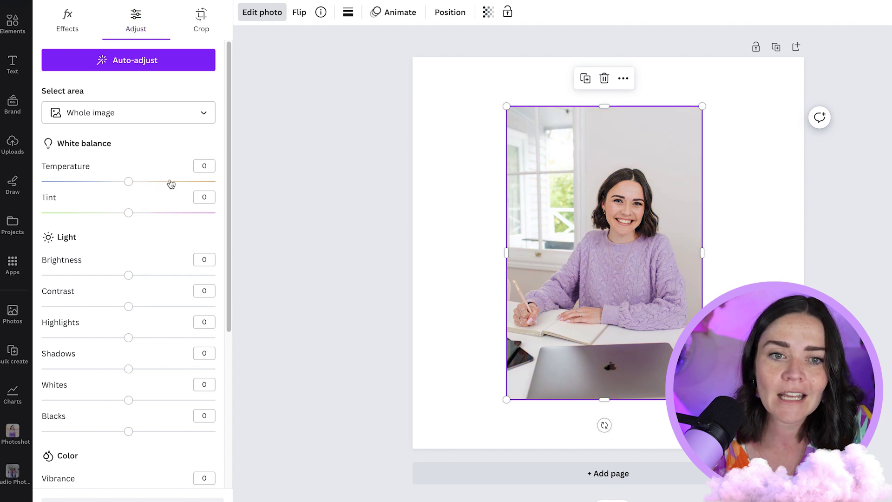
- Set the desk photo's brightness to 1
{"action": "scroll", "coordinate": [121, 232], "scroll_direction": "down", "scroll_amount": 2}
{"action": "scroll", "coordinate": [129, 228], "scroll_direction": "down", "scroll_amount": 1}
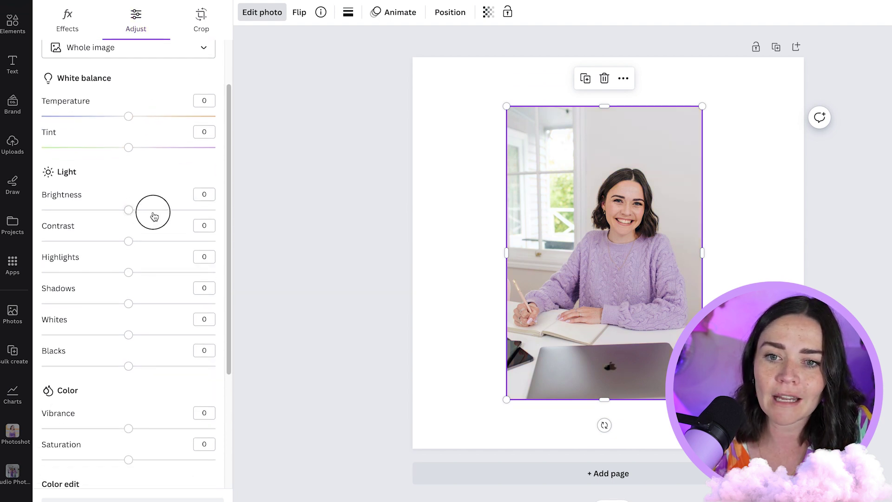
{"action": "mouse_move", "coordinate": [133, 211]}
{"action": "left_mouse_down"}
{"action": "mouse_move", "coordinate": [181, 212]}
{"action": "mouse_move", "coordinate": [128, 209]}
{"action": "left_mouse_up"}
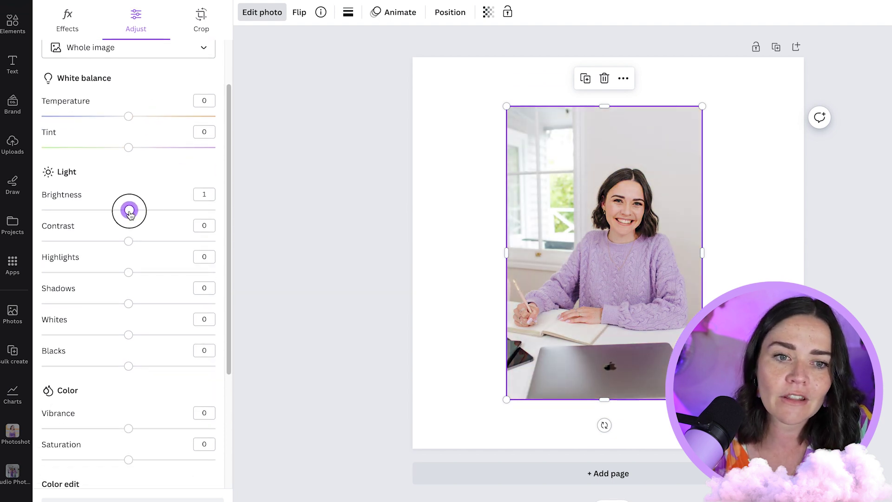
- Recolor the desk photo's lilac sweater through its color edit swatch with hue -52, saturation 73 and brightness 27
{"action": "scroll", "coordinate": [136, 214], "scroll_direction": "down", "scroll_amount": 3}
{"action": "scroll", "coordinate": [153, 227], "scroll_direction": "down", "scroll_amount": 2}
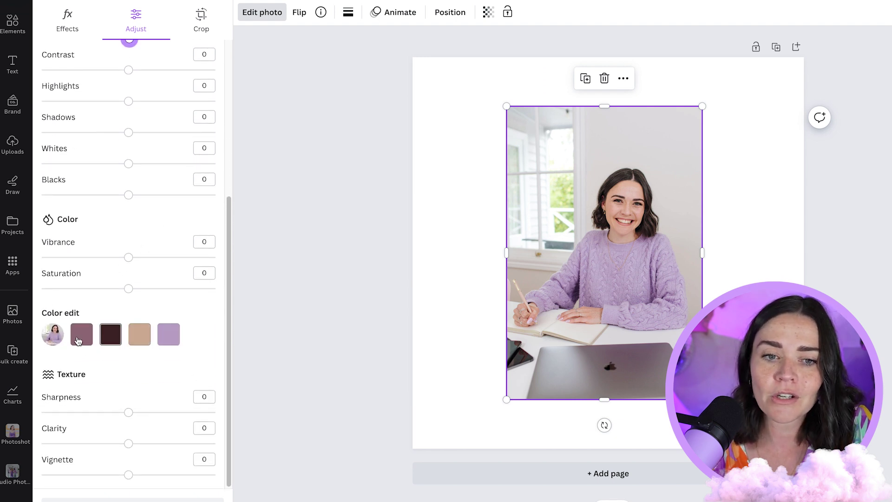
{"action": "left_click", "coordinate": [169, 336]}
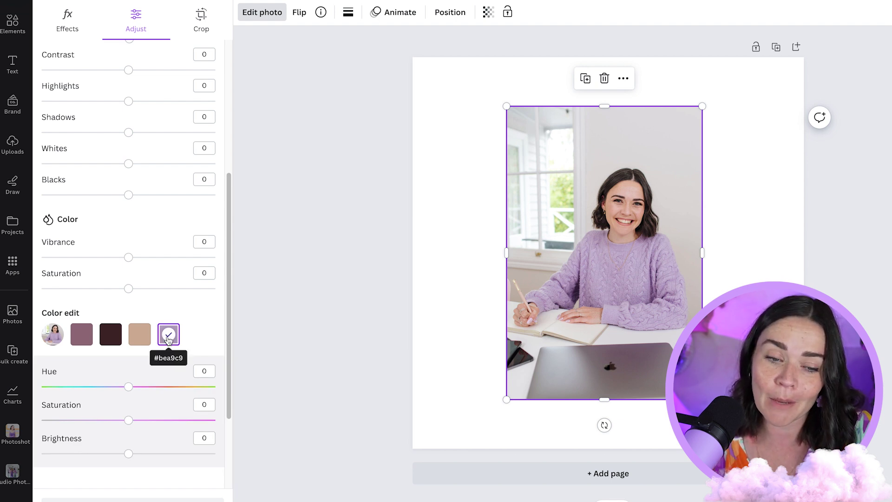
{"action": "scroll", "coordinate": [168, 339], "scroll_direction": "down", "scroll_amount": 3}
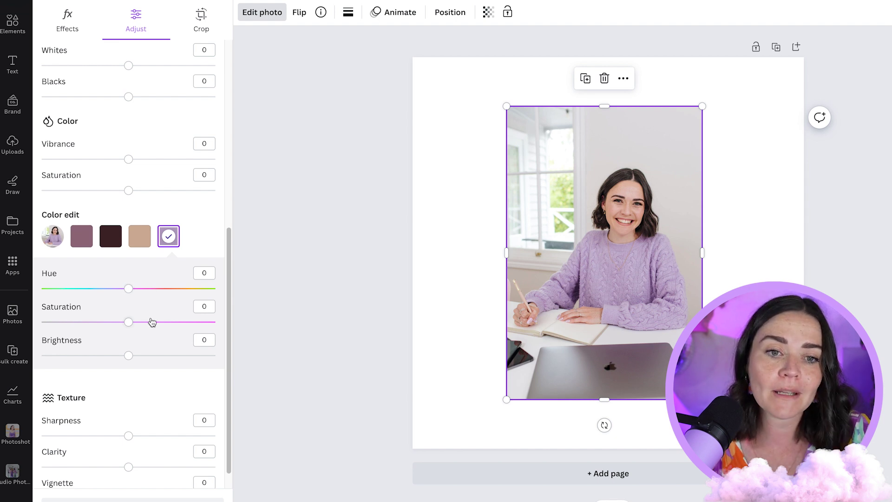
{"action": "left_click_drag", "start_coordinate": [129, 289], "coordinate": [227, 304]}
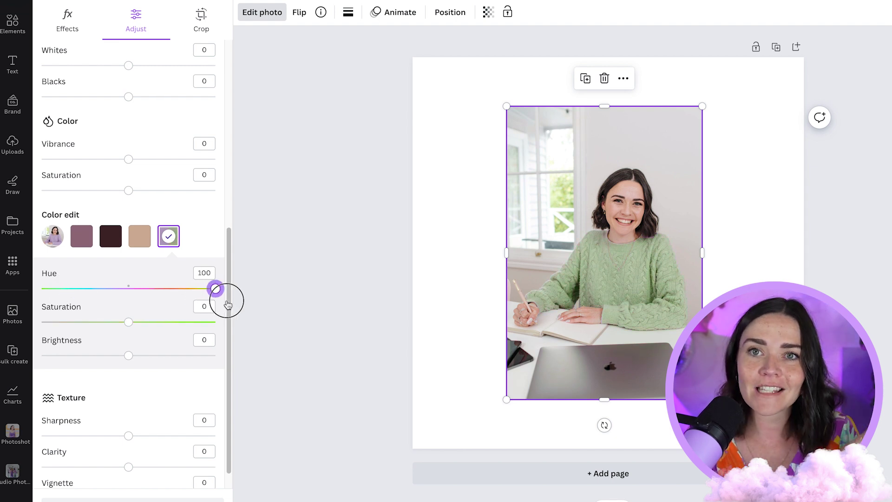
{"action": "left_click_drag", "start_coordinate": [227, 304], "coordinate": [84, 290]}
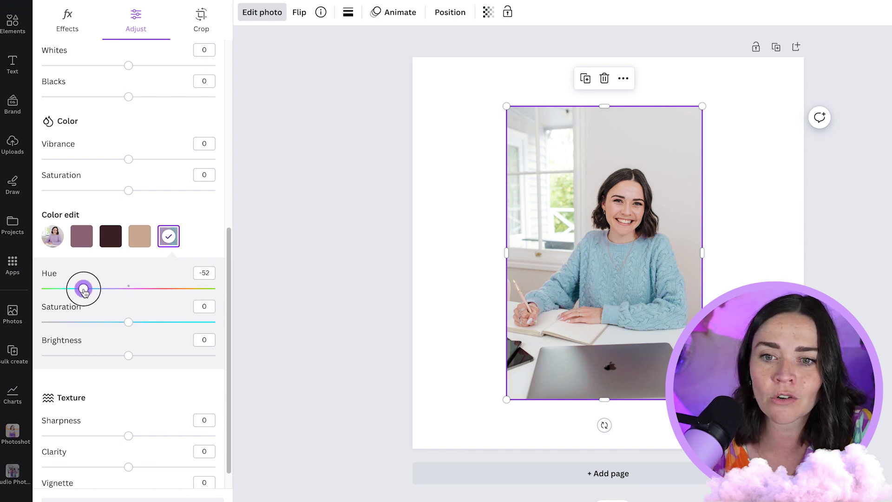
{"action": "left_click_drag", "start_coordinate": [129, 322], "coordinate": [191, 322]}
{"action": "left_click_drag", "start_coordinate": [127, 355], "coordinate": [155, 356]}
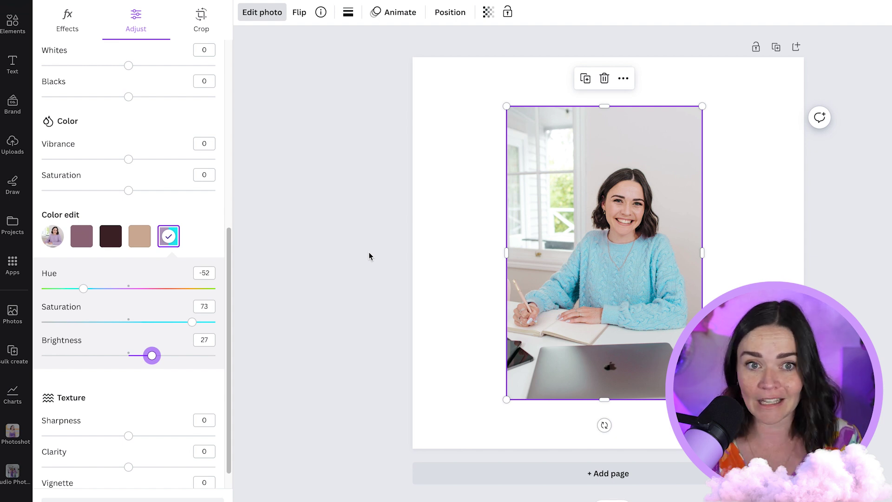
- Set the desk photo's sharpness to 11
{"action": "scroll", "coordinate": [160, 412], "scroll_direction": "down", "scroll_amount": 1}
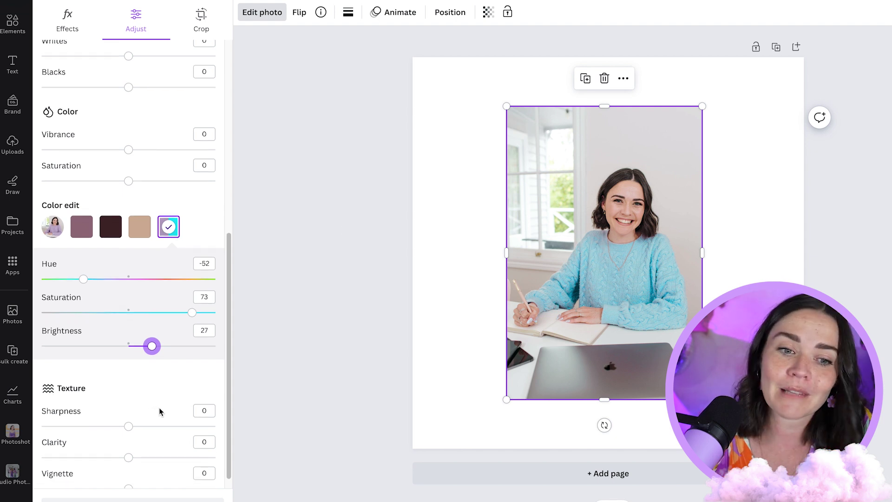
{"action": "left_click", "coordinate": [142, 398]}
{"action": "mouse_move", "coordinate": [128, 412]}
{"action": "left_mouse_down"}
{"action": "mouse_move", "coordinate": [204, 413]}
{"action": "mouse_move", "coordinate": [138, 418]}
{"action": "left_mouse_up"}
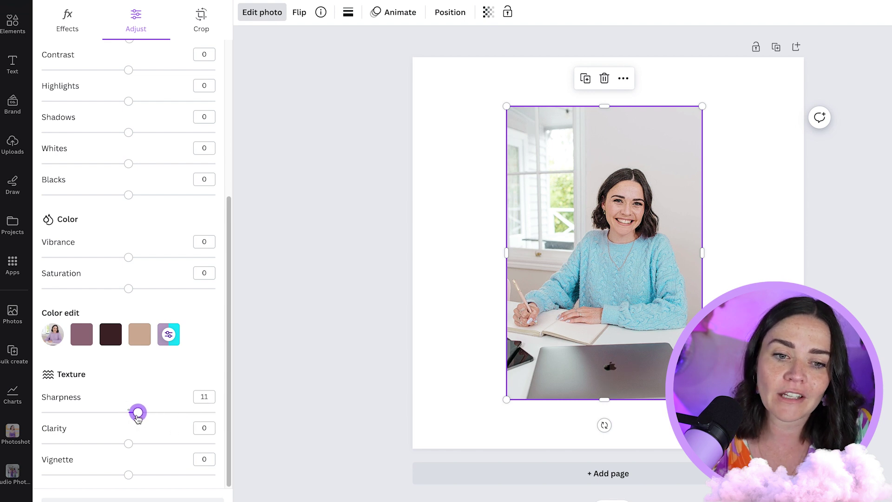
- Auto-adjust the whole desk photo, and reset all of its adjustments
{"action": "scroll", "coordinate": [151, 287], "scroll_direction": "up", "scroll_amount": 5}
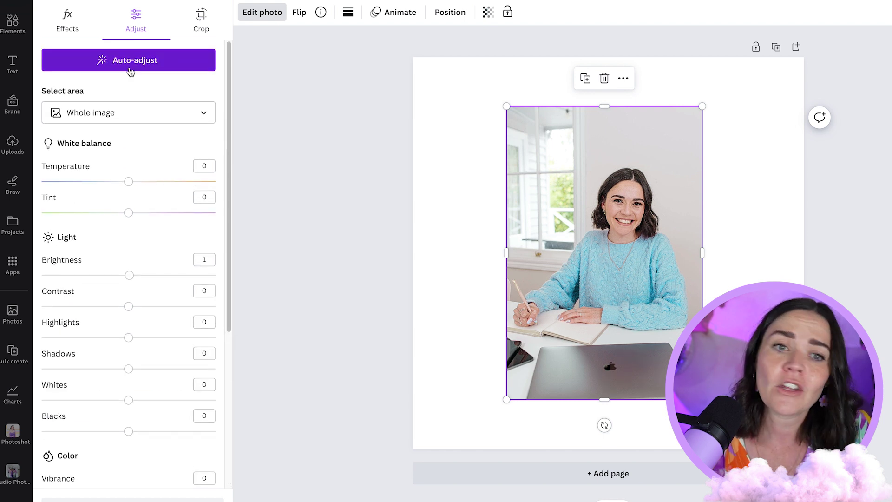
{"action": "left_click", "coordinate": [151, 65]}
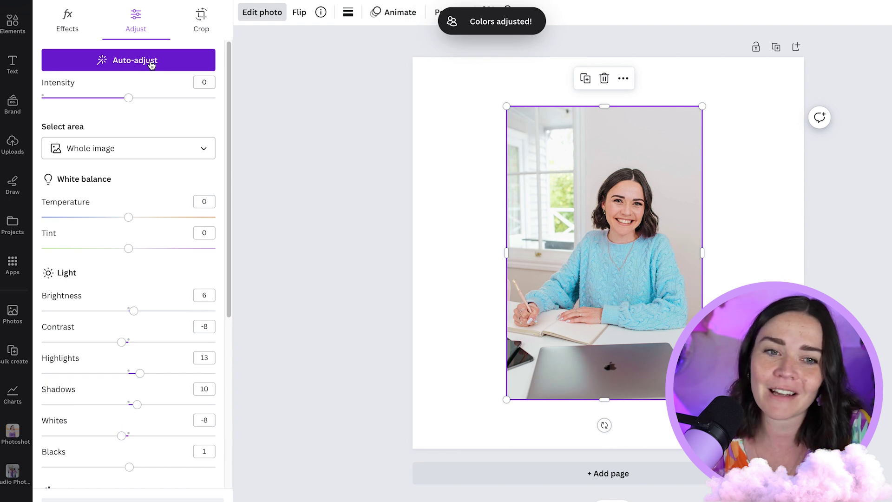
{"action": "scroll", "coordinate": [155, 124], "scroll_direction": "down", "scroll_amount": 6}
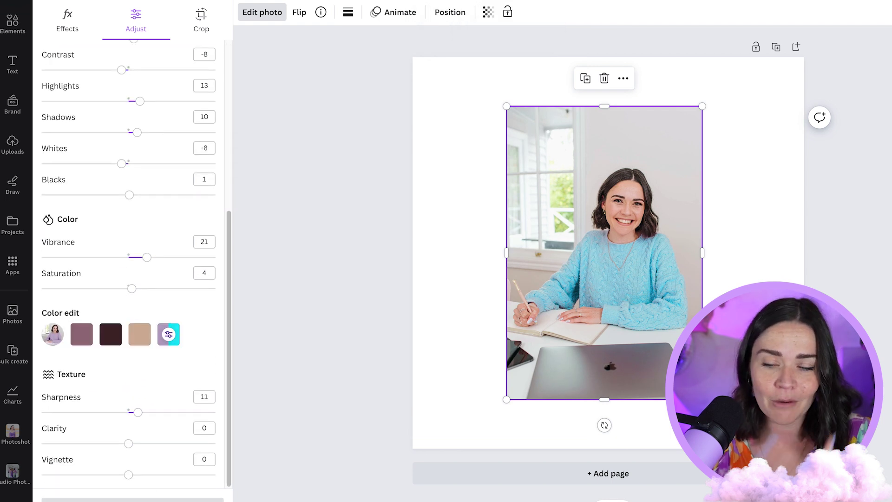
{"action": "left_click", "coordinate": [132, 500]}
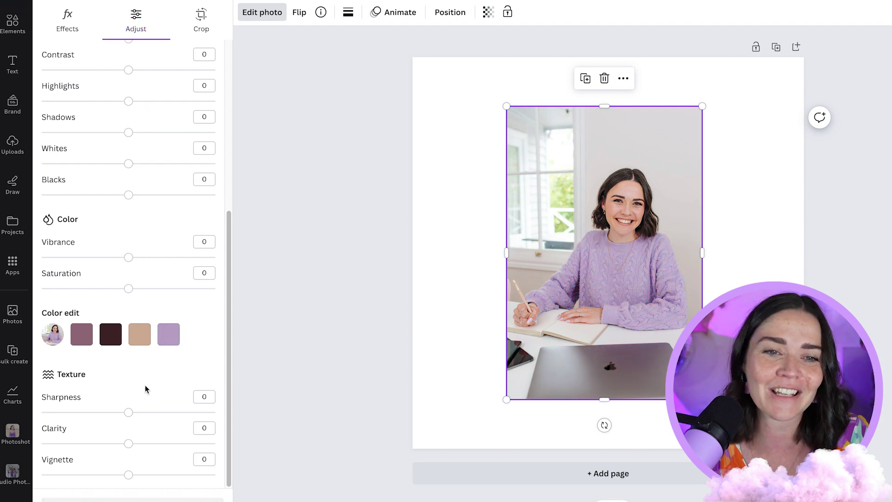
- Apply the Auto Focus effect to the desk photo, inspect the blurred background up close, and reset the effect's settings
{"action": "scroll", "coordinate": [146, 390], "scroll_direction": "up", "scroll_amount": 6}
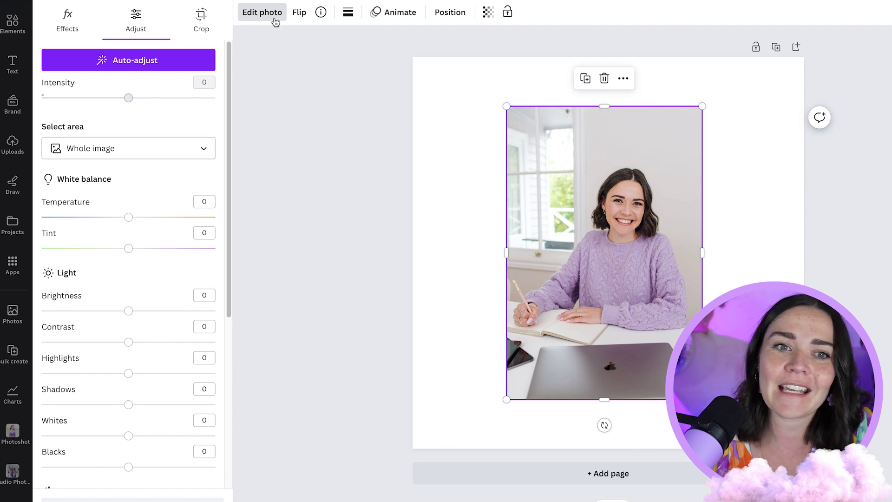
{"action": "left_click", "coordinate": [67, 17]}
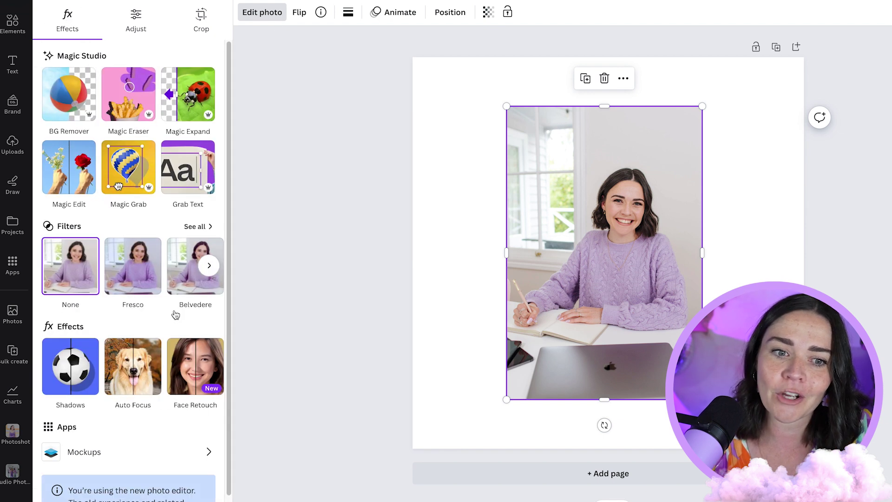
{"action": "scroll", "coordinate": [176, 315], "scroll_direction": "down", "scroll_amount": 1}
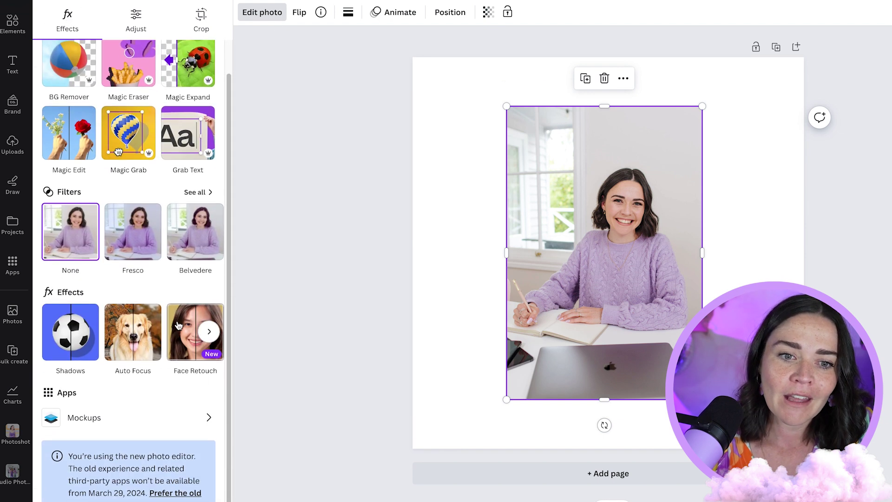
{"action": "left_click", "coordinate": [142, 338]}
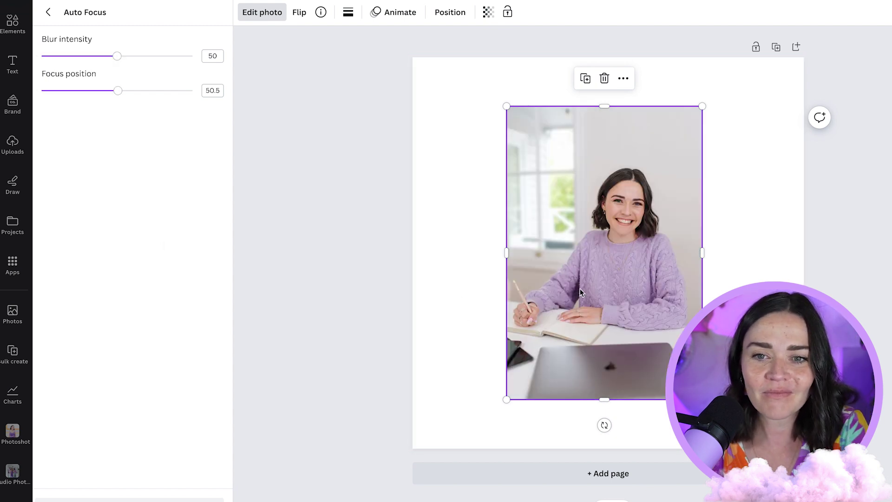
{"action": "scroll", "coordinate": [600, 288], "scroll_direction": "up", "scroll_amount": 5}
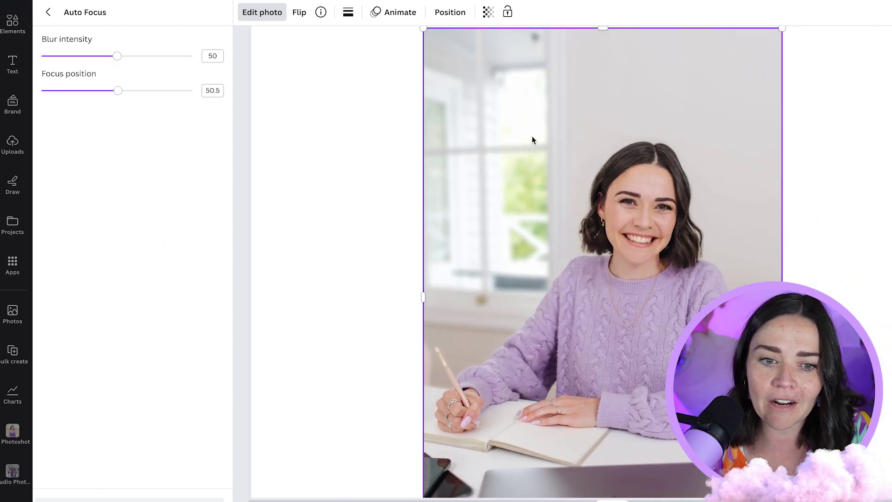
{"action": "left_click", "coordinate": [185, 497]}
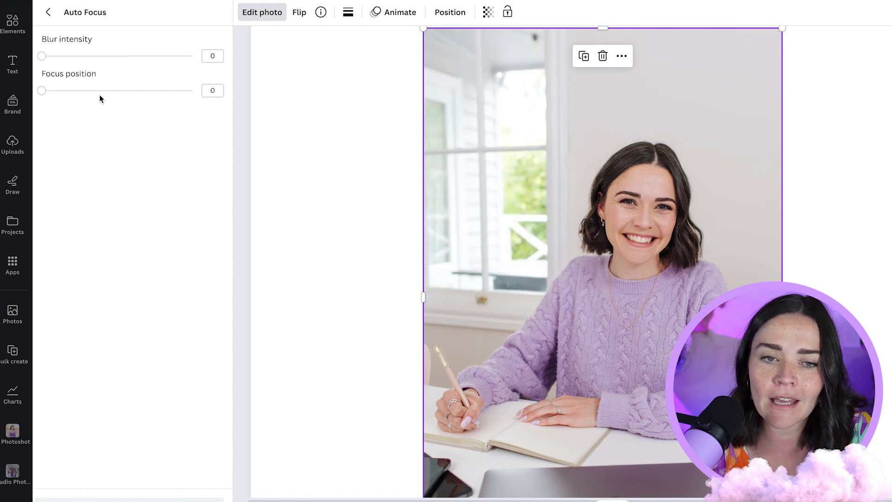
- Blur the desk photo's background with Auto Focus, using a blur intensity of 47 and a focus position of 49.5
{"action": "left_click_drag", "start_coordinate": [43, 57], "coordinate": [124, 61]}
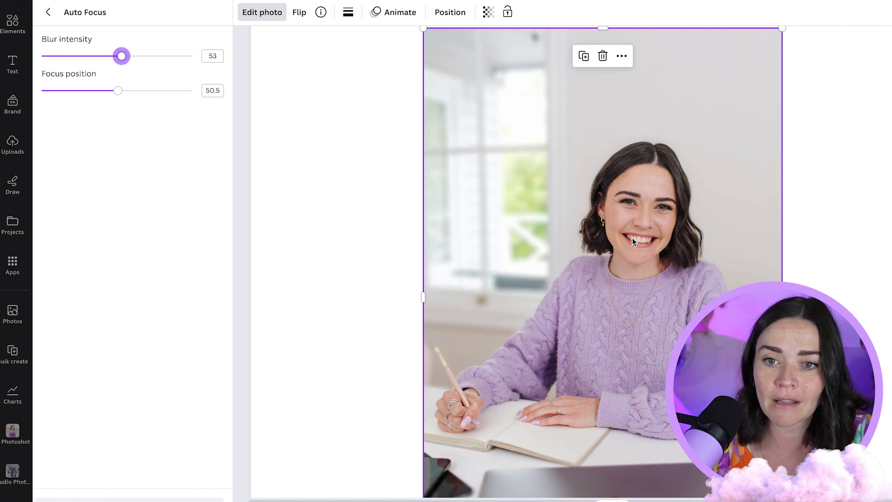
{"action": "mouse_move", "coordinate": [118, 91]}
{"action": "left_mouse_down"}
{"action": "mouse_move", "coordinate": [88, 91]}
{"action": "mouse_move", "coordinate": [118, 97]}
{"action": "left_mouse_up"}
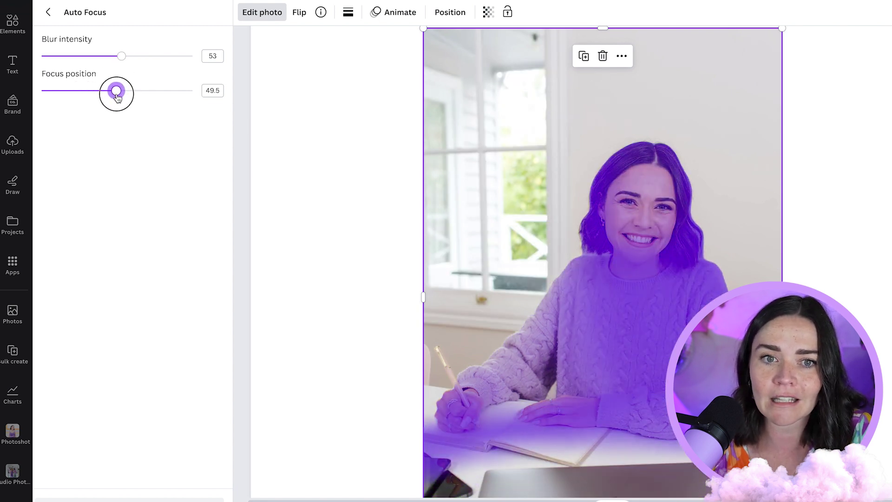
{"action": "left_click_drag", "start_coordinate": [118, 96], "coordinate": [117, 93]}
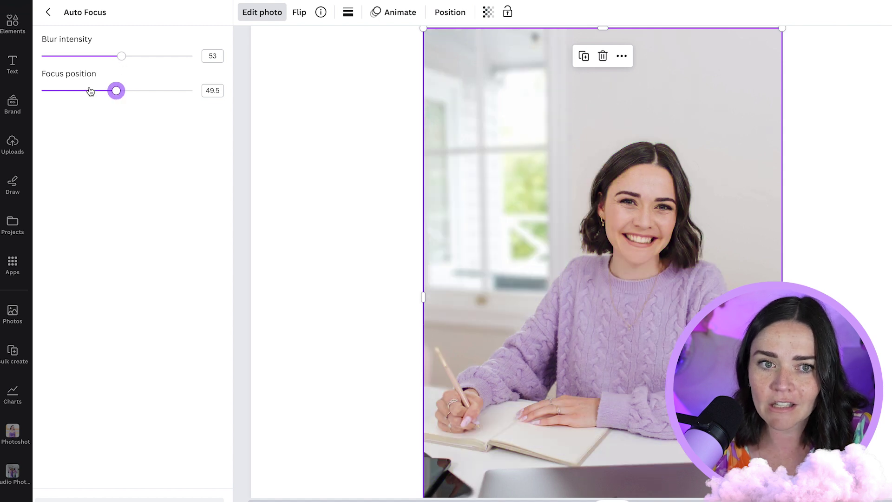
{"action": "mouse_move", "coordinate": [120, 56]}
{"action": "left_mouse_down"}
{"action": "mouse_move", "coordinate": [62, 54]}
{"action": "mouse_move", "coordinate": [179, 55]}
{"action": "mouse_move", "coordinate": [94, 57]}
{"action": "mouse_move", "coordinate": [143, 55]}
{"action": "mouse_move", "coordinate": [113, 56]}
{"action": "left_mouse_up"}
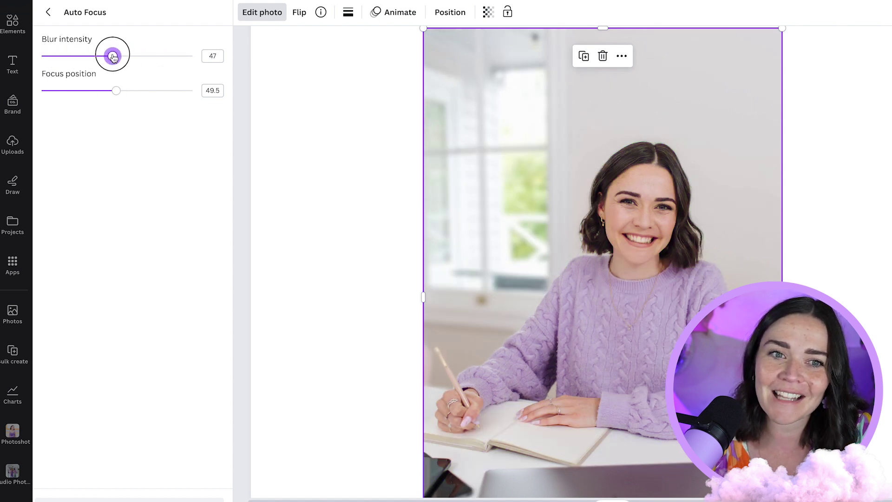
{"action": "left_click", "coordinate": [47, 14]}
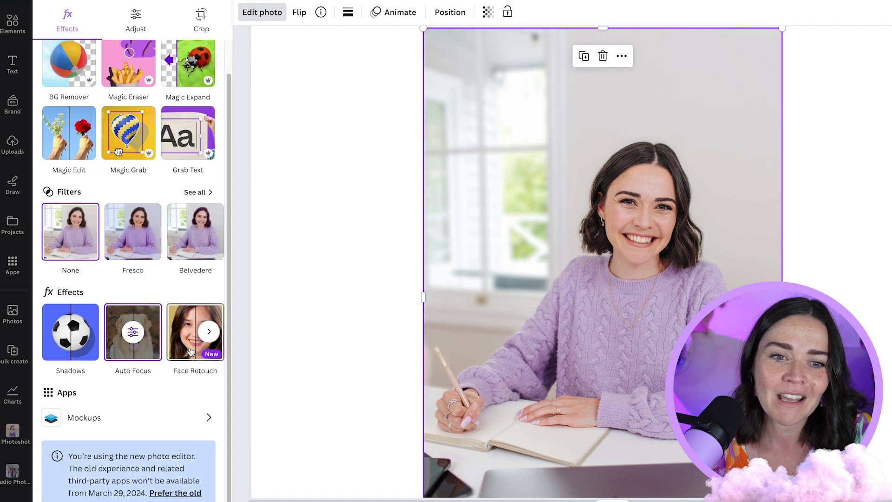
{"action": "left_click", "coordinate": [210, 335]}
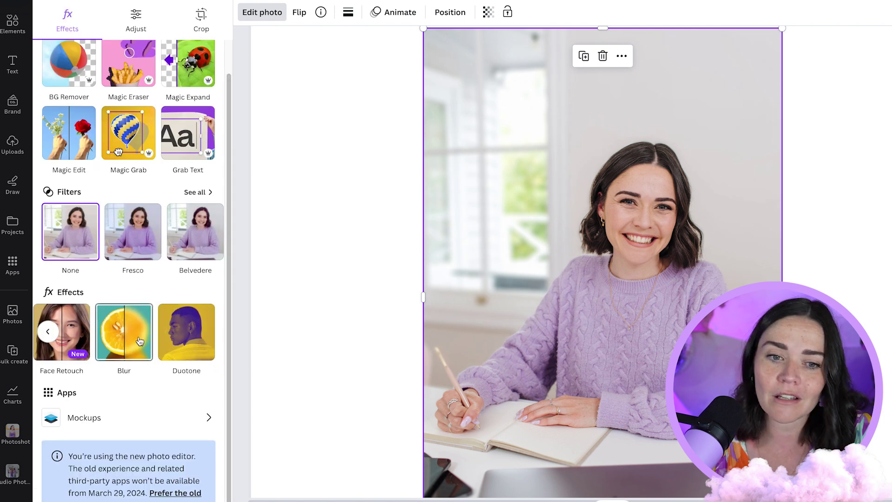
{"action": "left_click", "coordinate": [48, 332]}
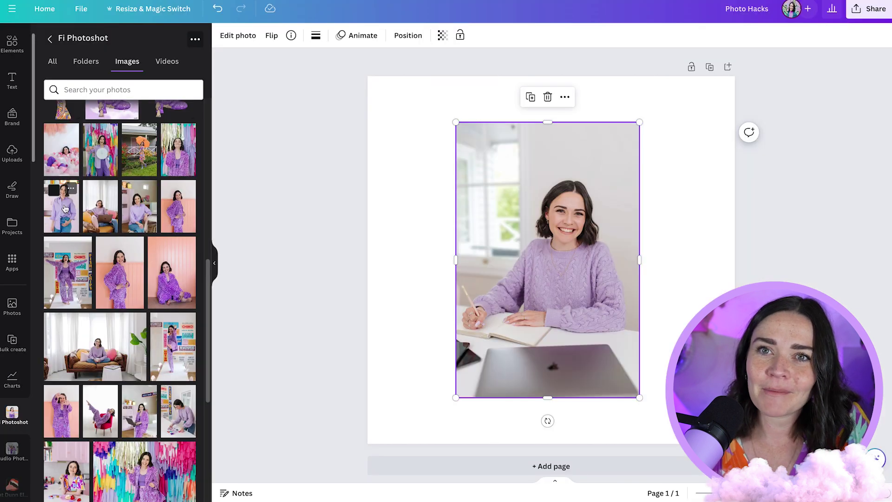
- Replace the desk photo with the standing portrait in the lilac shirt and jeans, and remove its background
{"action": "left_click_drag", "start_coordinate": [61, 208], "coordinate": [514, 207]}
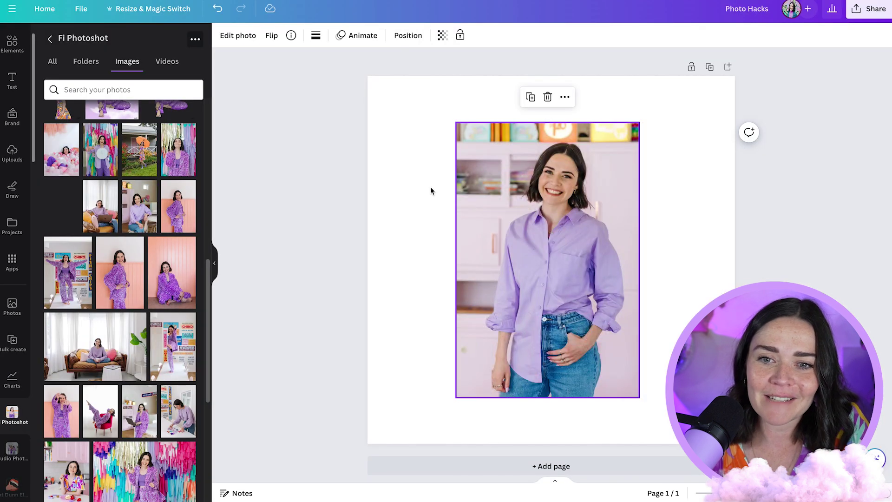
{"action": "left_click", "coordinate": [247, 41]}
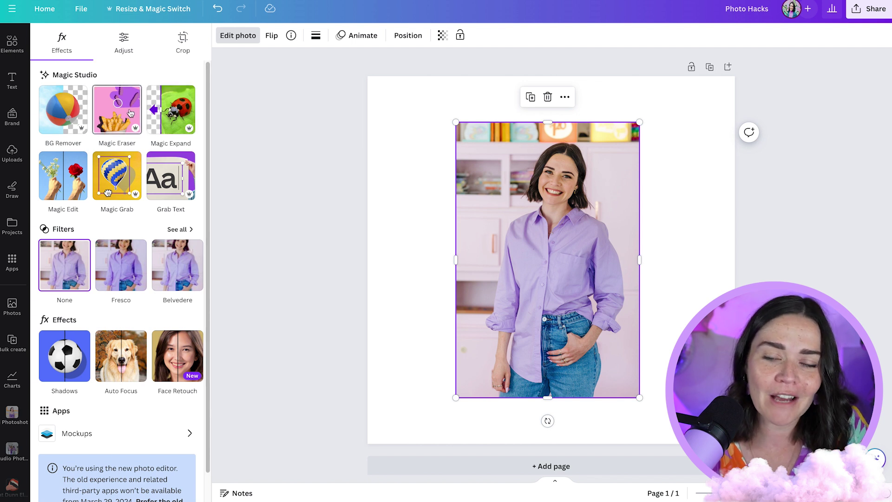
{"action": "left_click", "coordinate": [74, 124]}
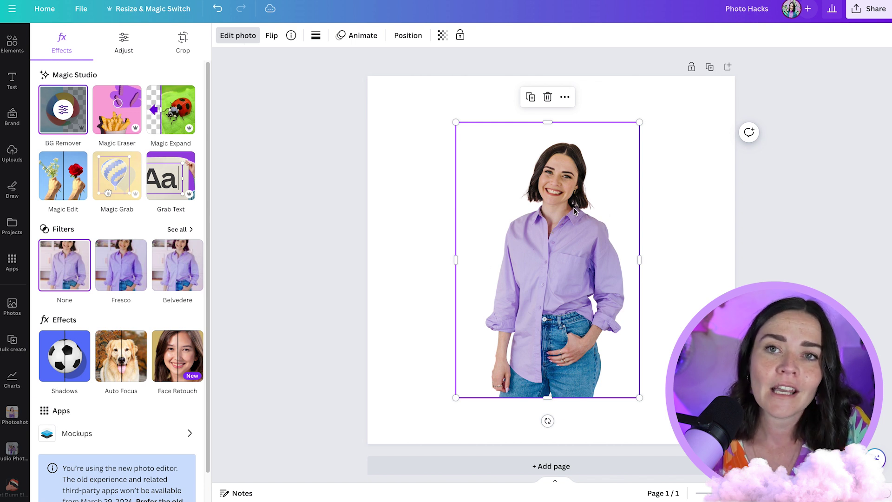
- Restore a strip of background along the portrait's shoulder and sleeve with the Restore brush at size 40
{"action": "left_click", "coordinate": [63, 111]}
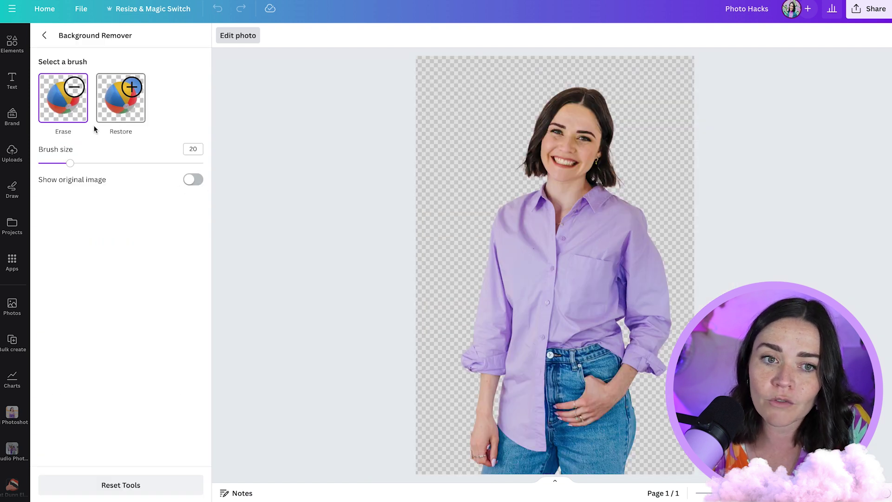
{"action": "left_click", "coordinate": [133, 93]}
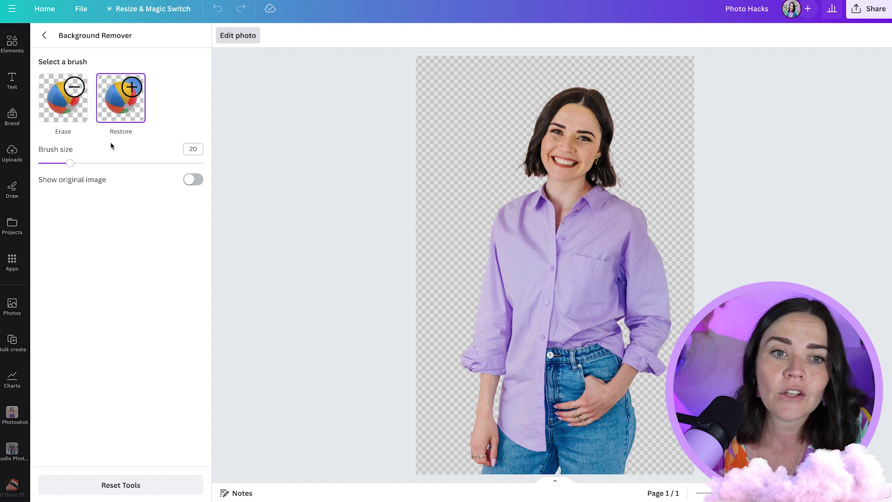
{"action": "mouse_move", "coordinate": [81, 166]}
{"action": "left_mouse_down"}
{"action": "mouse_move", "coordinate": [124, 167]}
{"action": "mouse_move", "coordinate": [85, 162]}
{"action": "mouse_move", "coordinate": [103, 163]}
{"action": "left_mouse_up"}
{"action": "mouse_move", "coordinate": [547, 179]}
{"action": "left_mouse_down"}
{"action": "mouse_move", "coordinate": [509, 194]}
{"action": "mouse_move", "coordinate": [486, 220]}
{"action": "mouse_move", "coordinate": [474, 354]}
{"action": "mouse_move", "coordinate": [457, 361]}
{"action": "left_mouse_up"}
- Erase the restored strip together with the adjoining arm, and erase the head with the original image shown
{"action": "left_click", "coordinate": [70, 103]}
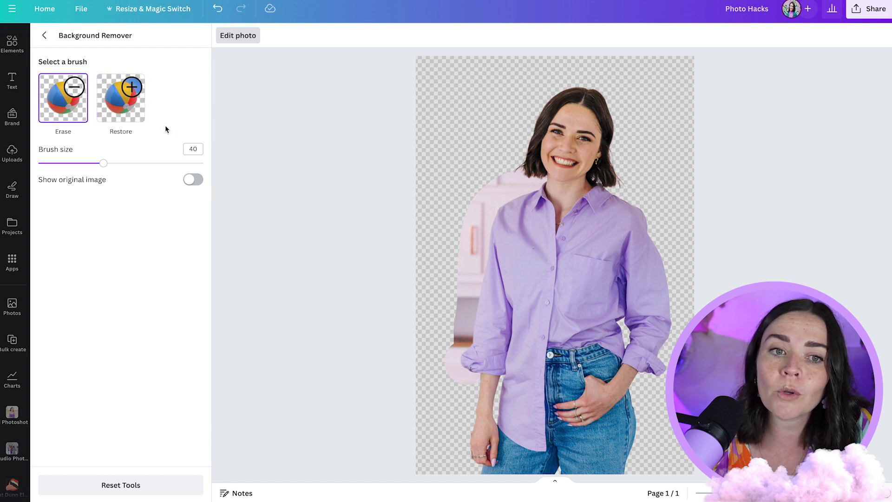
{"action": "mouse_move", "coordinate": [457, 378]}
{"action": "left_mouse_down"}
{"action": "mouse_move", "coordinate": [479, 245]}
{"action": "mouse_move", "coordinate": [499, 199]}
{"action": "mouse_move", "coordinate": [529, 185]}
{"action": "mouse_move", "coordinate": [473, 454]}
{"action": "left_mouse_up"}
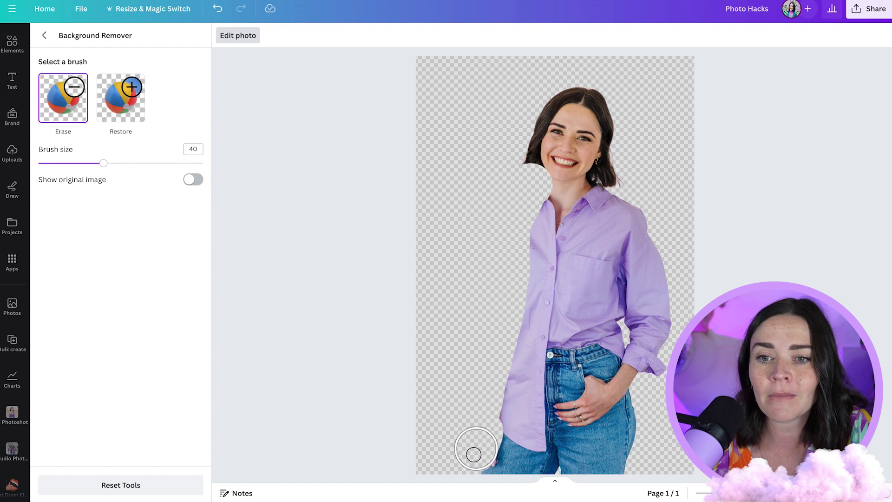
{"action": "left_click", "coordinate": [193, 179]}
{"action": "mouse_move", "coordinate": [577, 223]}
{"action": "left_mouse_down"}
{"action": "mouse_move", "coordinate": [534, 163]}
{"action": "mouse_move", "coordinate": [577, 100]}
{"action": "mouse_move", "coordinate": [592, 135]}
{"action": "mouse_move", "coordinate": [563, 175]}
{"action": "left_mouse_up"}
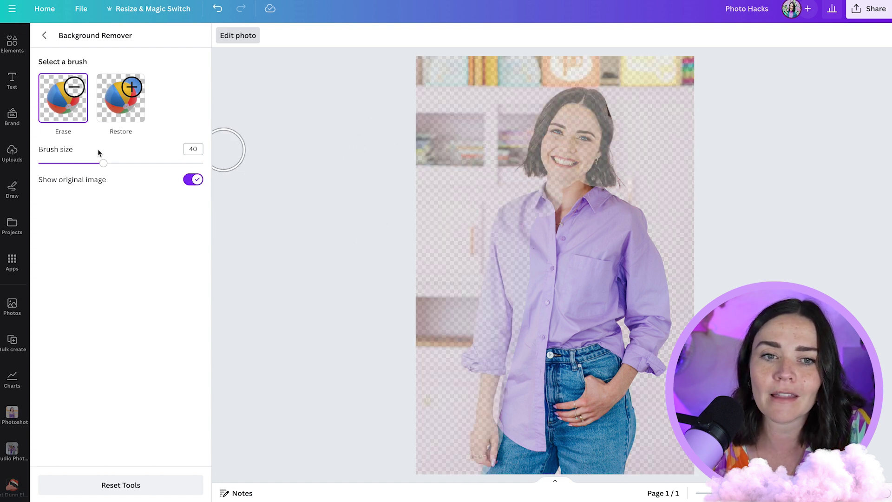
- Leave the background remover and undo the portrait's background removal
{"action": "left_click", "coordinate": [45, 35]}
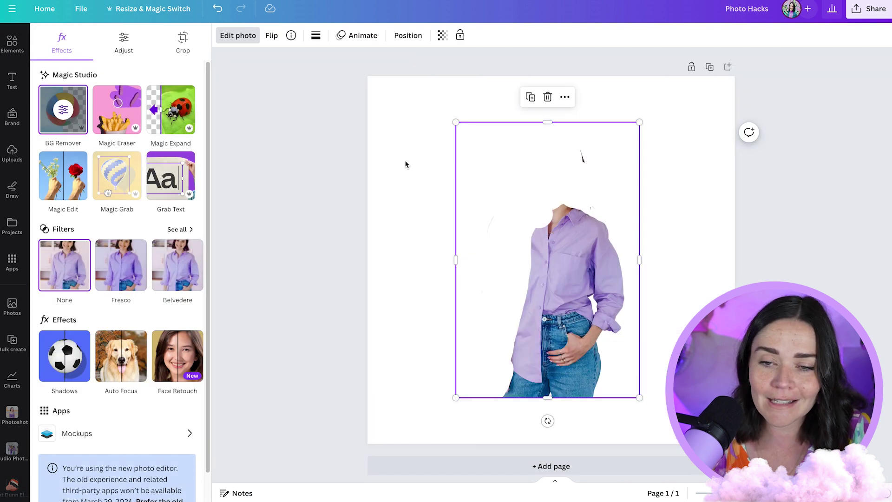
{"action": "key", "text": "ctrl+z"}
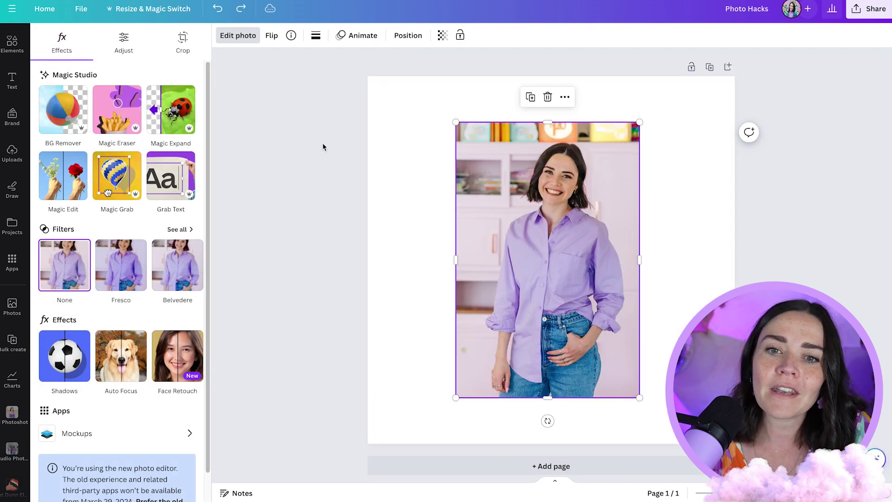
- Extend the portrait downward to the page's lower edge with a freeform Magic Expand, and apply the fourth generated result
{"action": "left_click", "coordinate": [179, 116]}
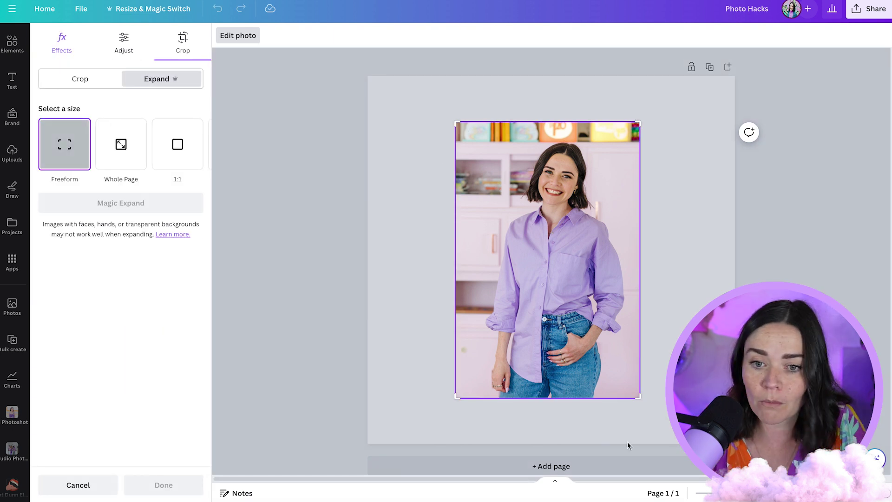
{"action": "left_click_drag", "start_coordinate": [638, 400], "coordinate": [638, 443]}
{"action": "left_click", "coordinate": [145, 203]}
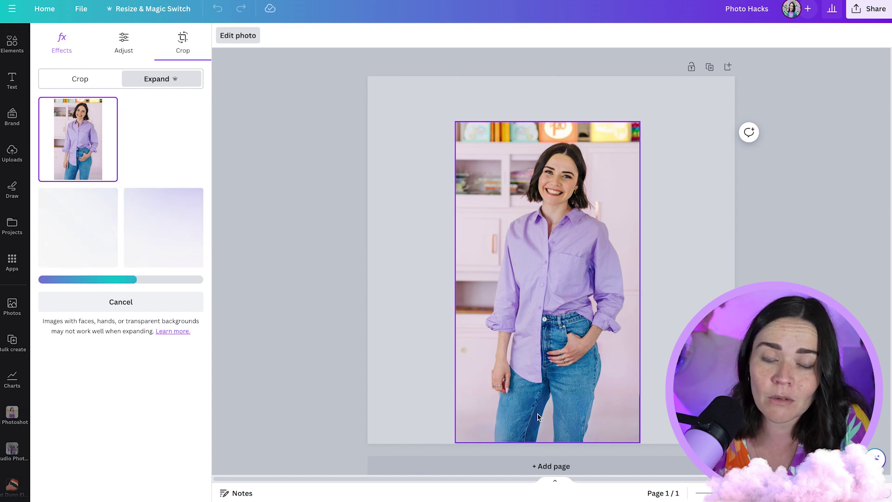
{"action": "left_click", "coordinate": [174, 168]}
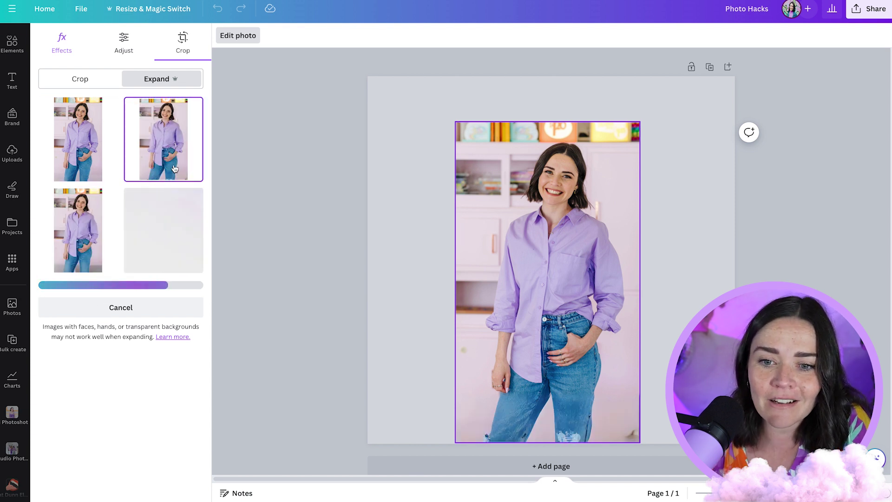
{"action": "left_click", "coordinate": [91, 244]}
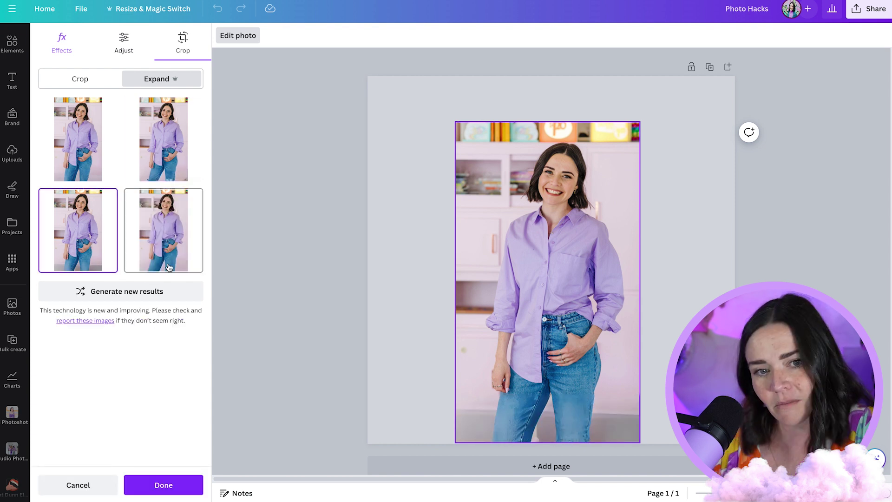
{"action": "left_click", "coordinate": [177, 251]}
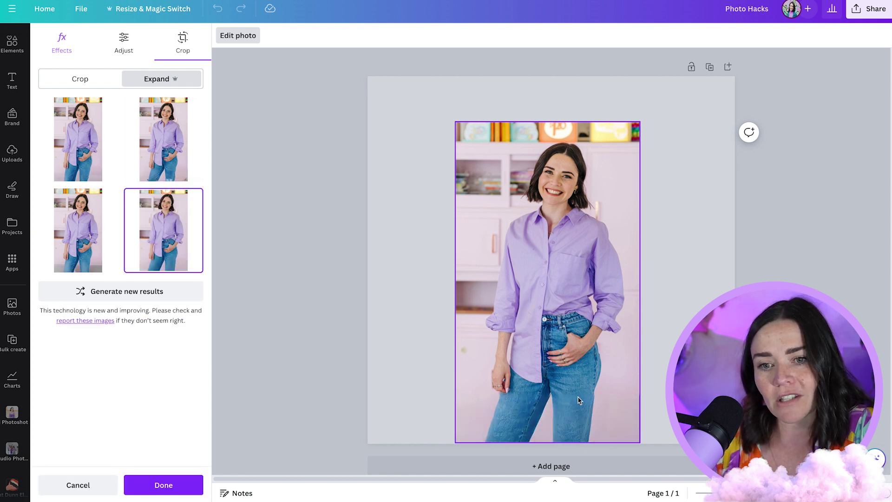
{"action": "left_click", "coordinate": [165, 484]}
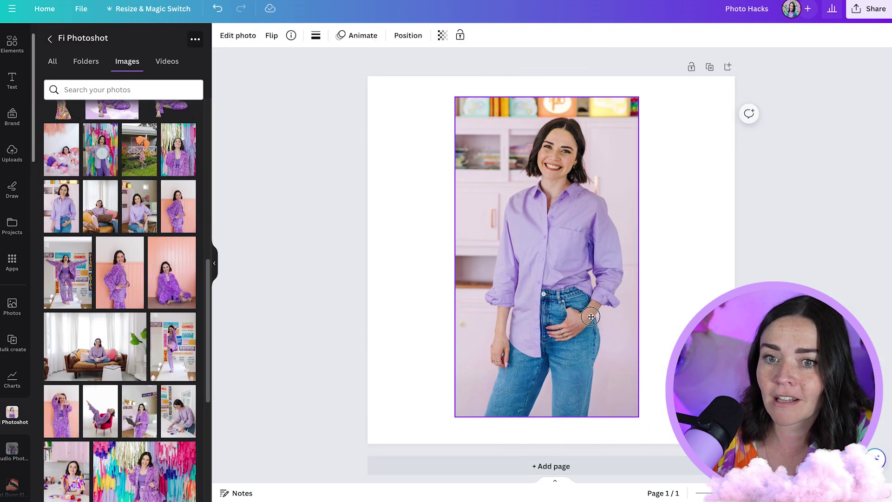
- Separate the woman from the portrait's background with Magic Grab and move her so she overlaps the background's left edge
{"action": "left_click", "coordinate": [238, 35]}
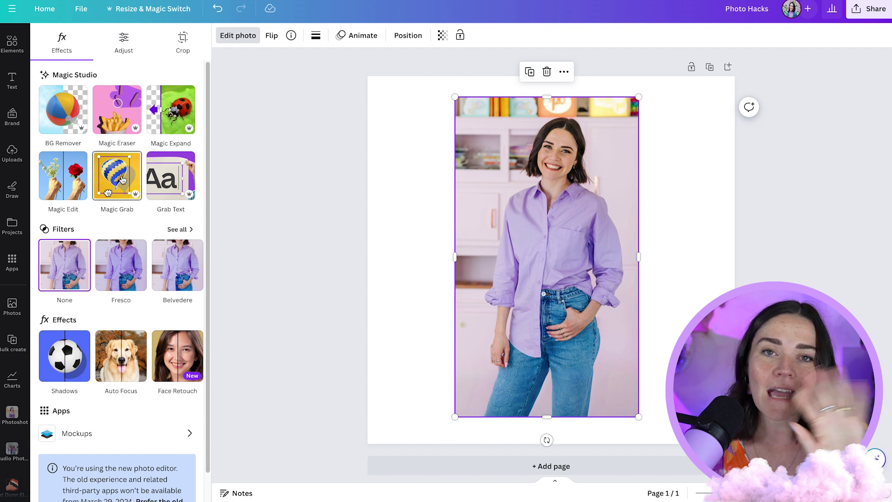
{"action": "left_click", "coordinate": [122, 179]}
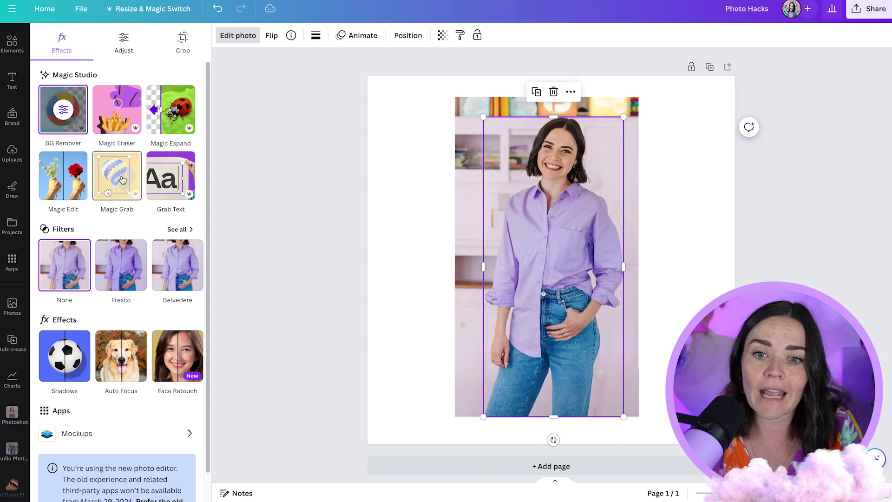
{"action": "left_click_drag", "start_coordinate": [576, 213], "coordinate": [718, 210]}
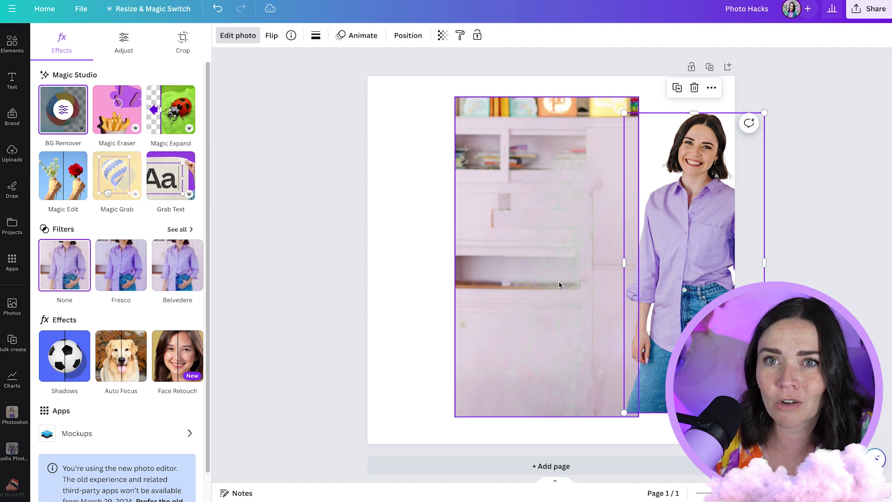
{"action": "left_click_drag", "start_coordinate": [707, 280], "coordinate": [534, 264]}
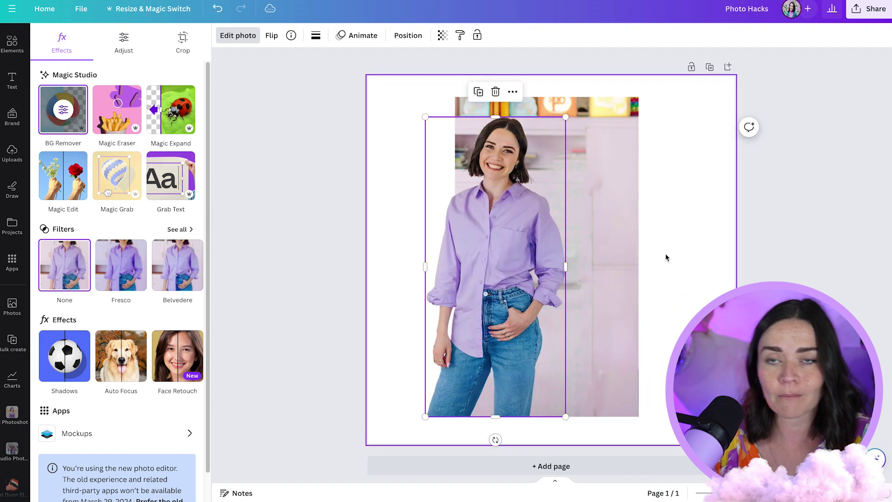
- Undo the Magic Grab and Magic Expand edits to bring back the original portrait
{"action": "left_click_drag", "start_coordinate": [666, 256], "coordinate": [585, 317]}
{"action": "key", "text": "ctrl+z"}
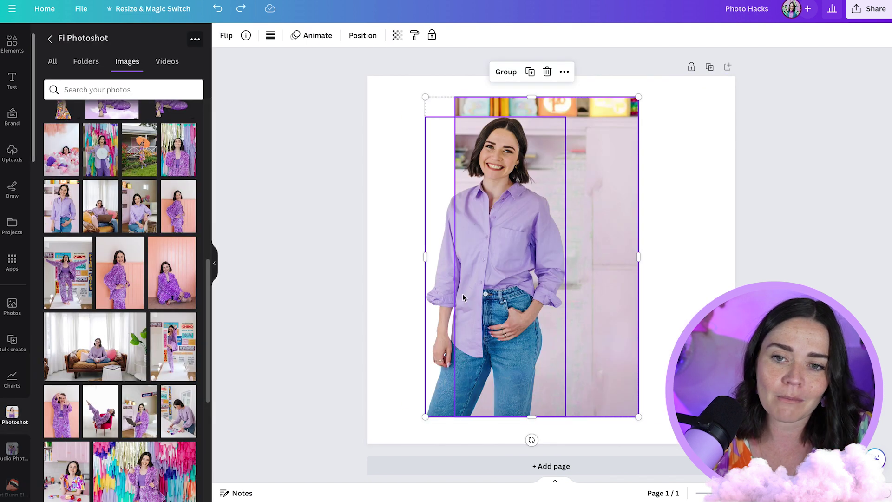
{"action": "left_click", "coordinate": [374, 290]}
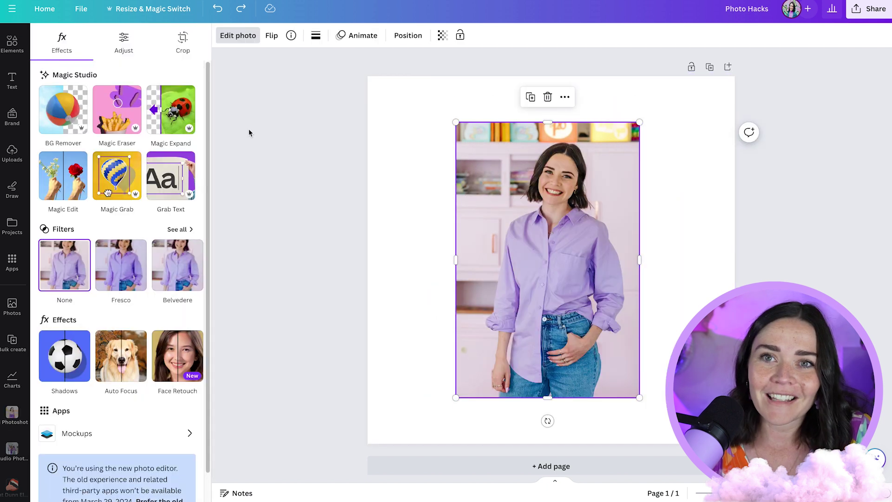
- Brush over the whole lilac shirt in Magic Edit with brush size 27, and continue to the edit description
{"action": "left_click", "coordinate": [63, 188]}
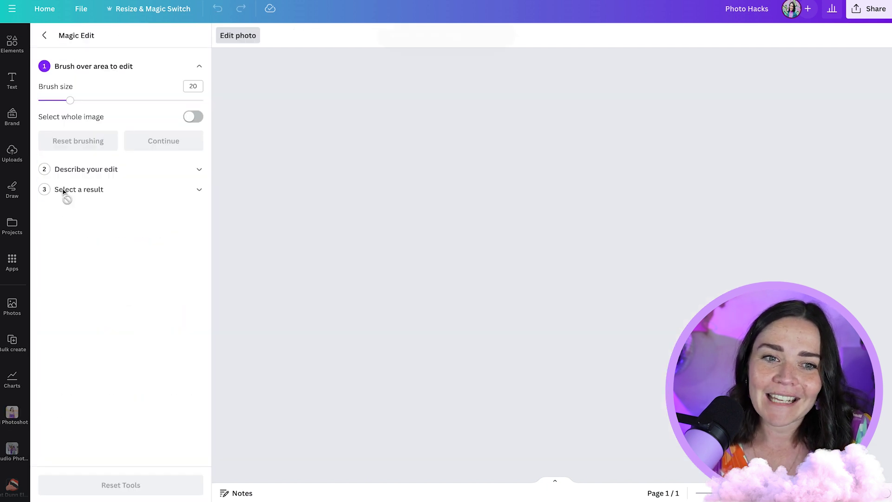
{"action": "left_click", "coordinate": [95, 100]}
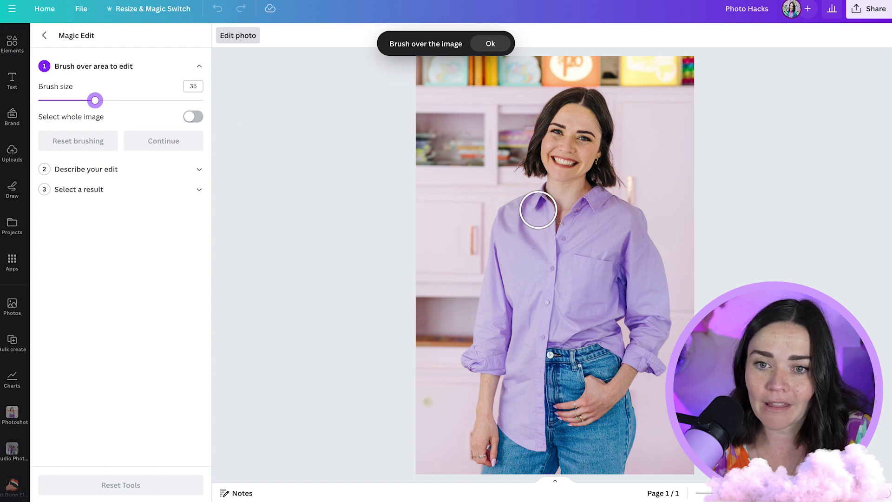
{"action": "left_click_drag", "start_coordinate": [86, 100], "coordinate": [81, 100]}
{"action": "mouse_move", "coordinate": [539, 196]}
{"action": "left_mouse_down"}
{"action": "mouse_move", "coordinate": [514, 211]}
{"action": "mouse_move", "coordinate": [496, 257]}
{"action": "mouse_move", "coordinate": [476, 361]}
{"action": "mouse_move", "coordinate": [500, 365]}
{"action": "mouse_move", "coordinate": [515, 411]}
{"action": "mouse_move", "coordinate": [510, 418]}
{"action": "mouse_move", "coordinate": [531, 434]}
{"action": "mouse_move", "coordinate": [536, 339]}
{"action": "mouse_move", "coordinate": [610, 334]}
{"action": "mouse_move", "coordinate": [649, 360]}
{"action": "mouse_move", "coordinate": [643, 346]}
{"action": "mouse_move", "coordinate": [659, 326]}
{"action": "mouse_move", "coordinate": [650, 273]}
{"action": "mouse_move", "coordinate": [637, 231]}
{"action": "mouse_move", "coordinate": [609, 203]}
{"action": "mouse_move", "coordinate": [594, 203]}
{"action": "mouse_move", "coordinate": [561, 239]}
{"action": "mouse_move", "coordinate": [542, 211]}
{"action": "mouse_move", "coordinate": [506, 265]}
{"action": "mouse_move", "coordinate": [500, 325]}
{"action": "mouse_move", "coordinate": [529, 269]}
{"action": "mouse_move", "coordinate": [540, 330]}
{"action": "mouse_move", "coordinate": [625, 333]}
{"action": "mouse_move", "coordinate": [615, 245]}
{"action": "mouse_move", "coordinate": [637, 301]}
{"action": "mouse_move", "coordinate": [555, 302]}
{"action": "mouse_move", "coordinate": [559, 271]}
{"action": "mouse_move", "coordinate": [610, 301]}
{"action": "mouse_move", "coordinate": [581, 295]}
{"action": "left_mouse_up"}
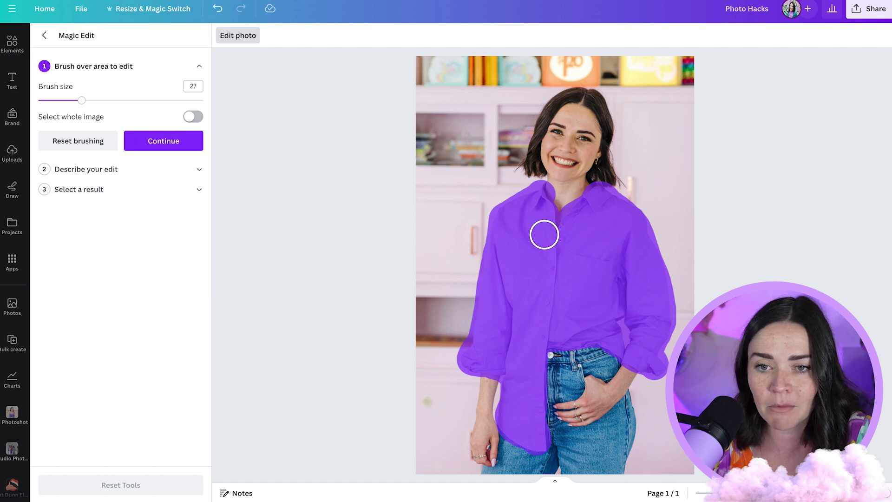
{"action": "left_click", "coordinate": [155, 142]}
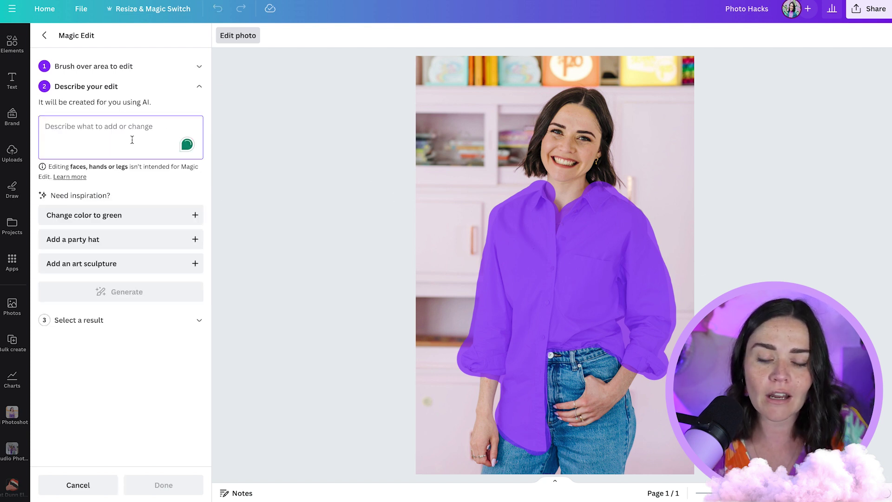
- Generate replacements for the brushed shirt from the description "a green pattened top"
{"action": "type", "text": "a green pattened top"}
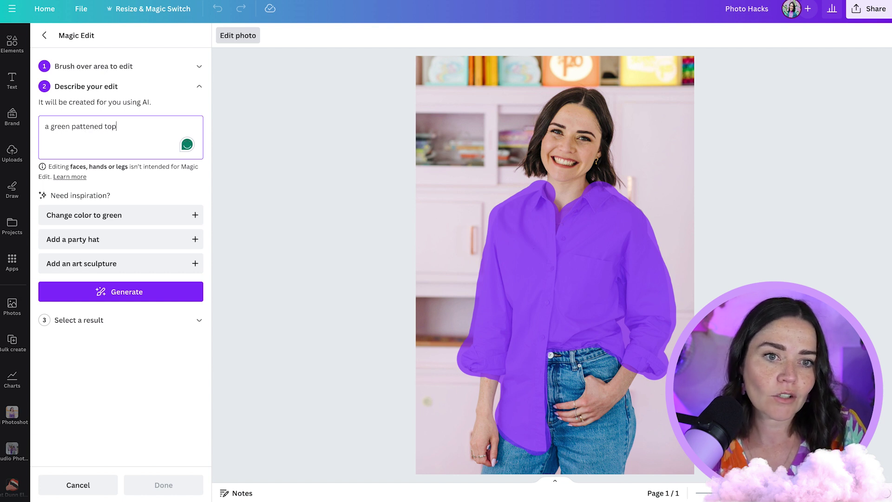
{"action": "left_click", "coordinate": [143, 293]}
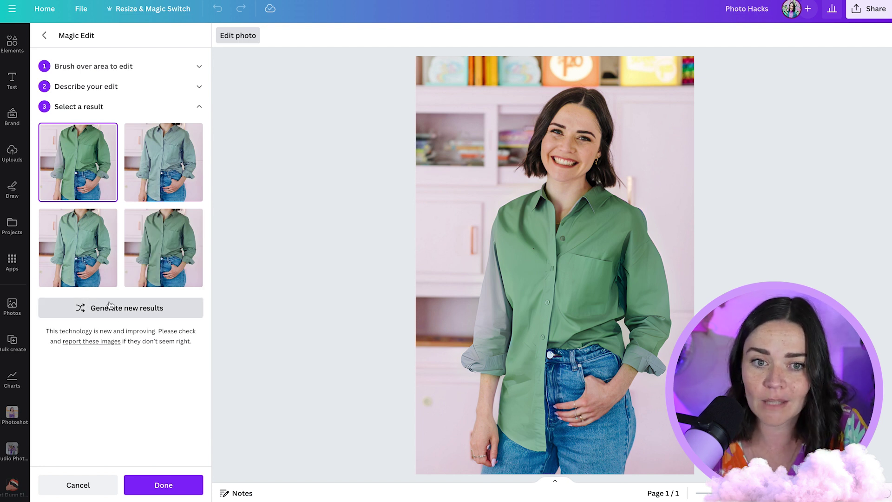
- Change the edit description to "a striped top" and generate new replacements for the brushed shirt
{"action": "left_click", "coordinate": [133, 87]}
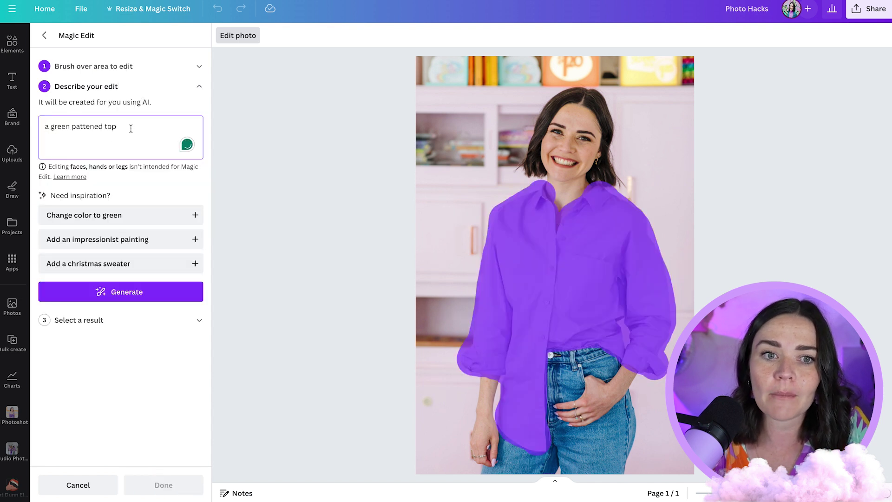
{"action": "left_click_drag", "start_coordinate": [70, 126], "coordinate": [50, 126]}
{"action": "left_click_drag", "start_coordinate": [113, 126], "coordinate": [50, 127]}
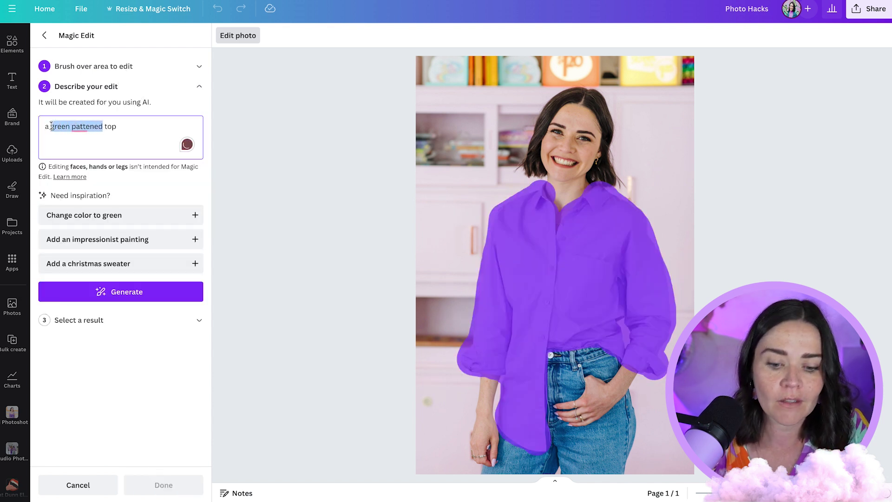
{"action": "type", "text": "stiped"}
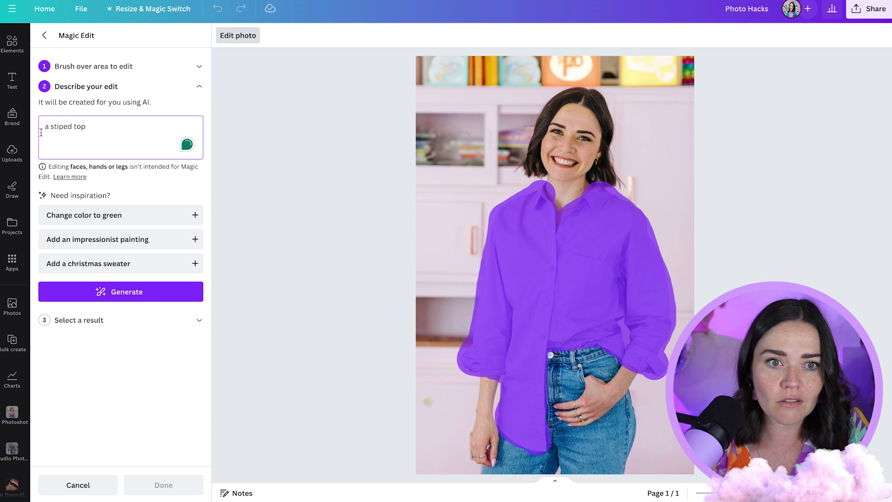
{"action": "left_click", "coordinate": [56, 127]}
{"action": "type", "text": "r"}
{"action": "left_click", "coordinate": [139, 292]}
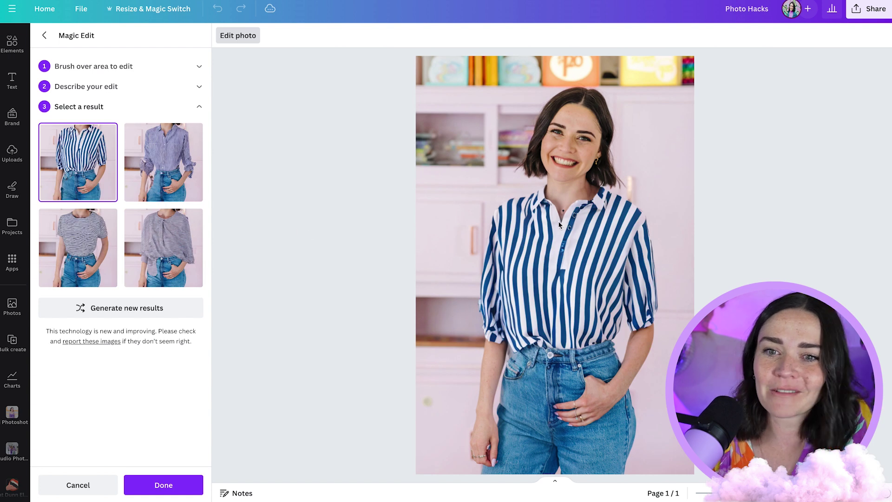
- Preview the other striped top results and apply the fourth one, the loose draped top, to the portrait
{"action": "left_click", "coordinate": [177, 165]}
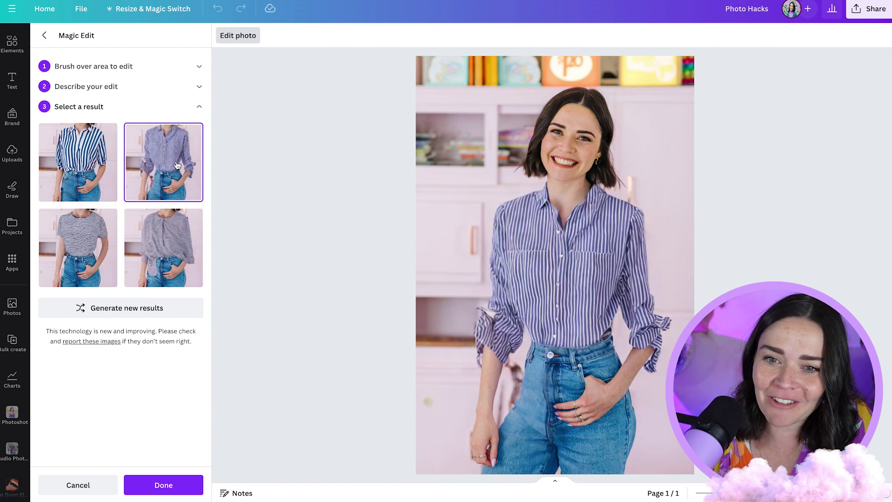
{"action": "left_click", "coordinate": [100, 250]}
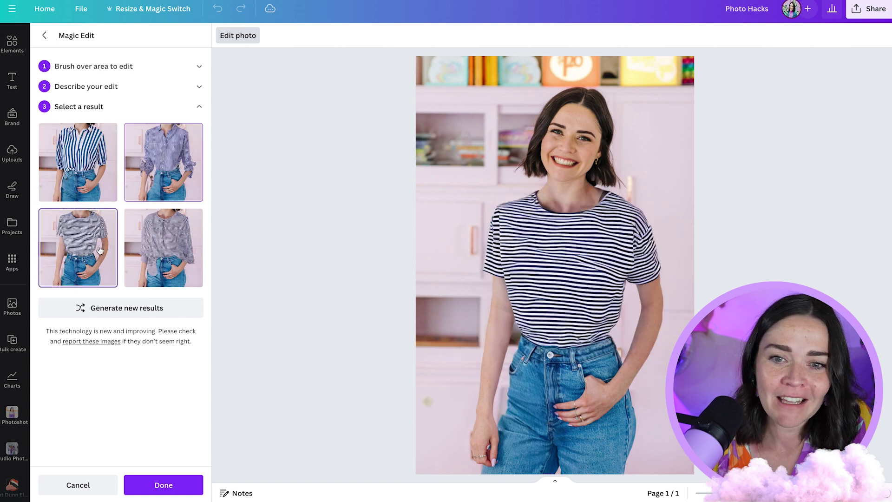
{"action": "left_click", "coordinate": [156, 260]}
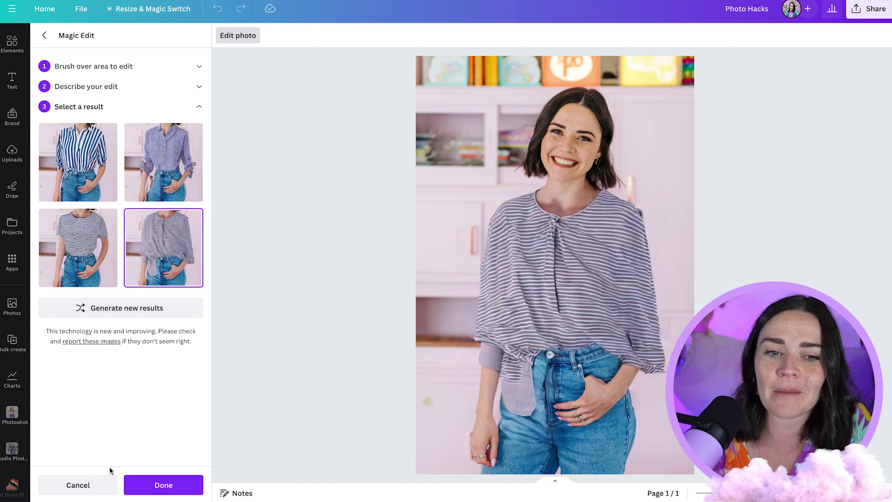
{"action": "left_click", "coordinate": [151, 484]}
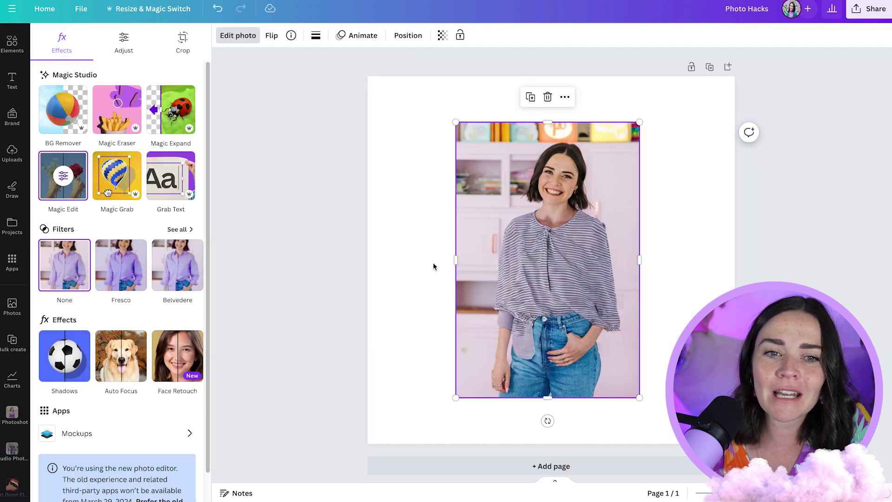